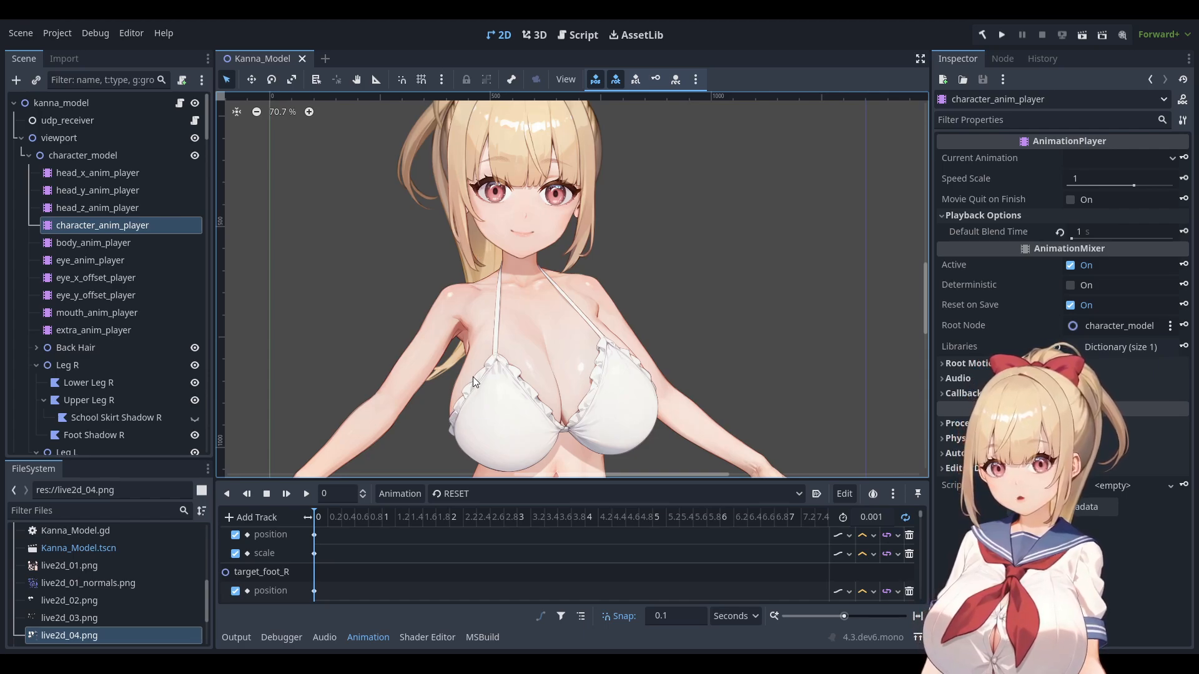
Make the hidden Frills layers visible in the Layers panel.
scroll(504, 350, "down", 2)
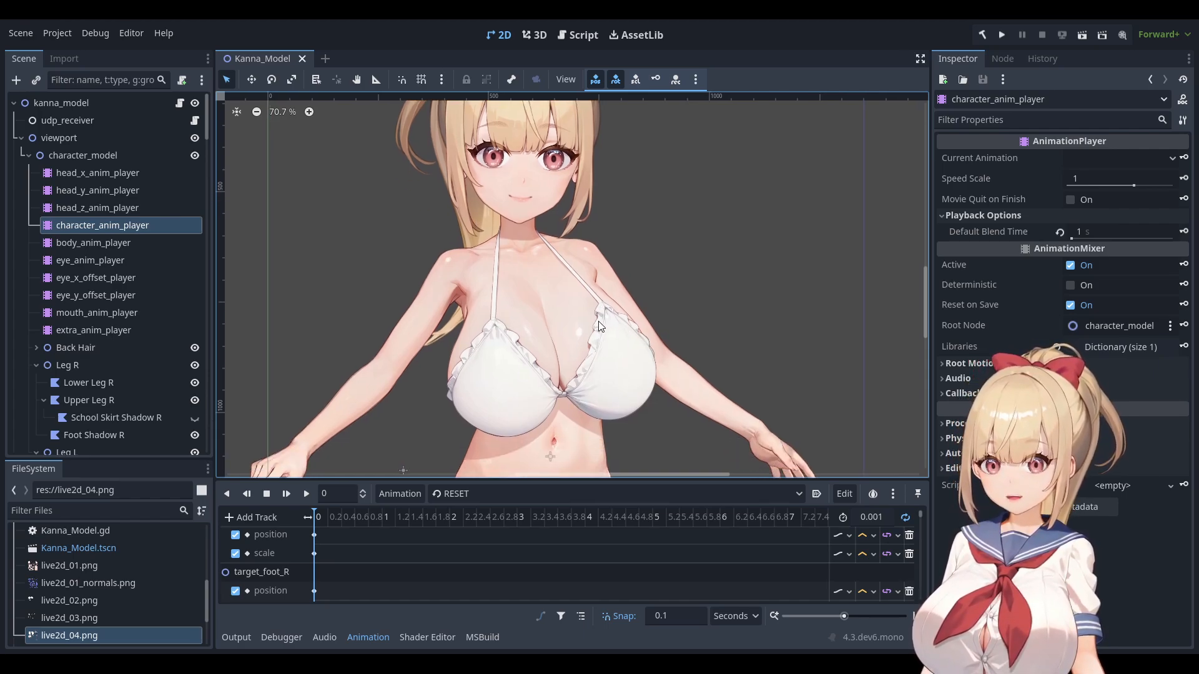
scroll(560, 343, "down", 10)
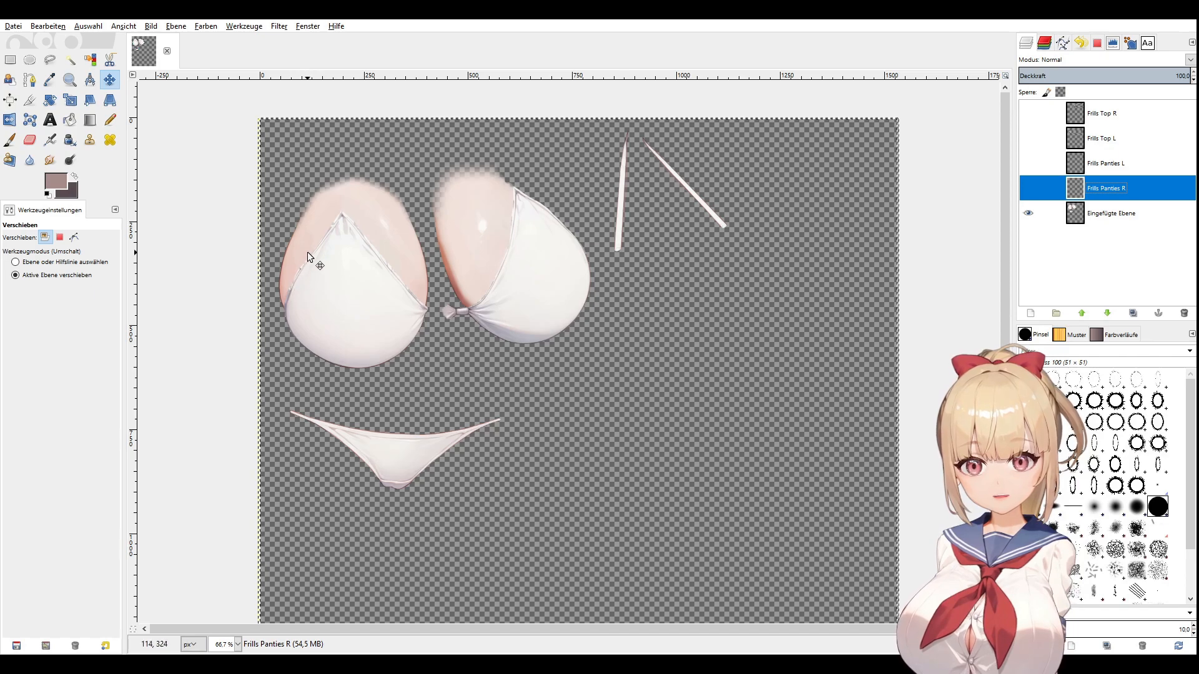
left_click_drag(1028, 188, 1028, 114)
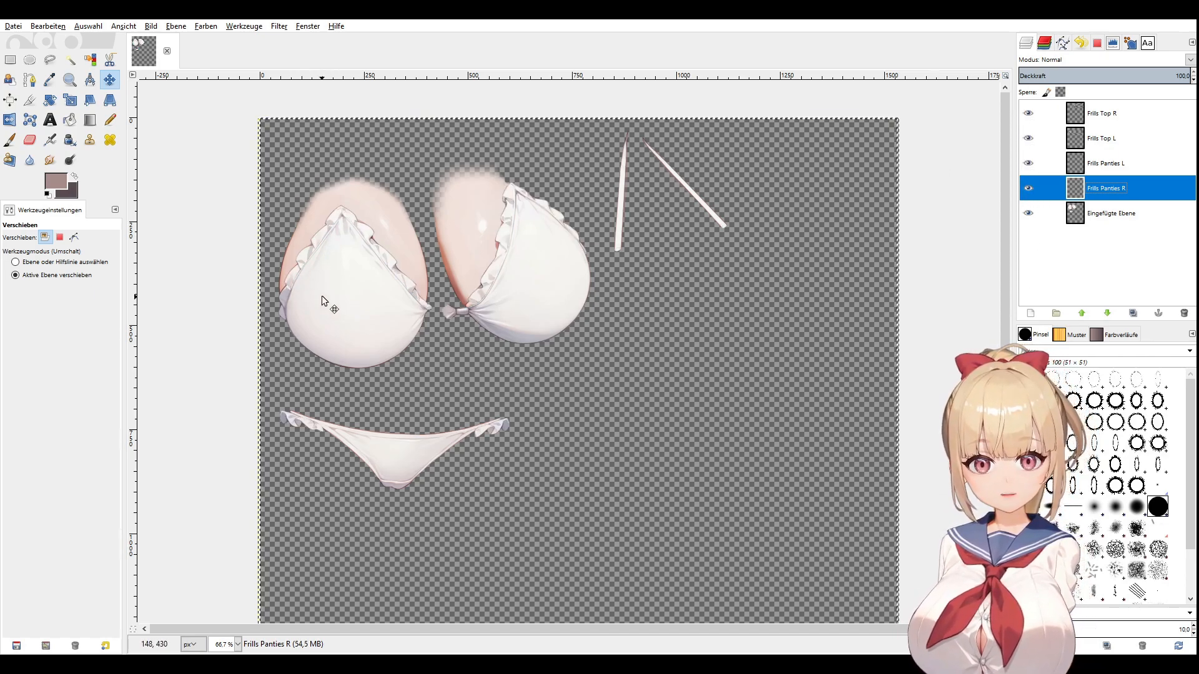
Move Frills Top R, Frills Top L and Panties R onto the empty right side of the canvas.
left_click(1108, 113)
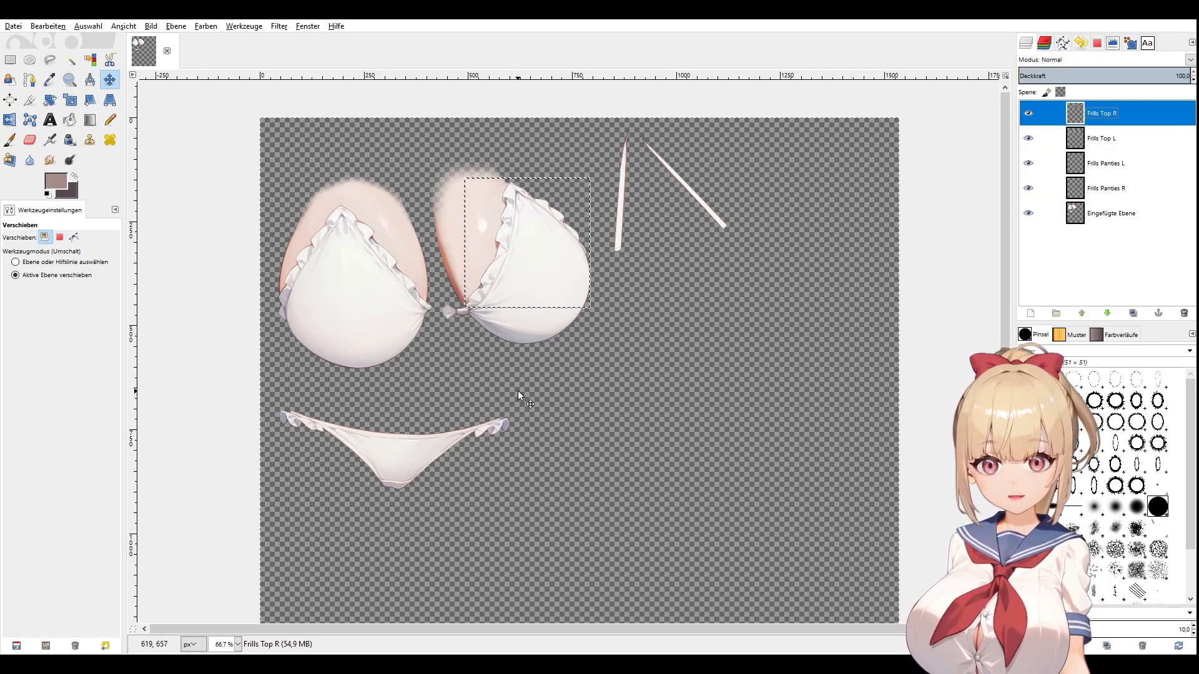
left_click_drag(507, 208, 800, 160)
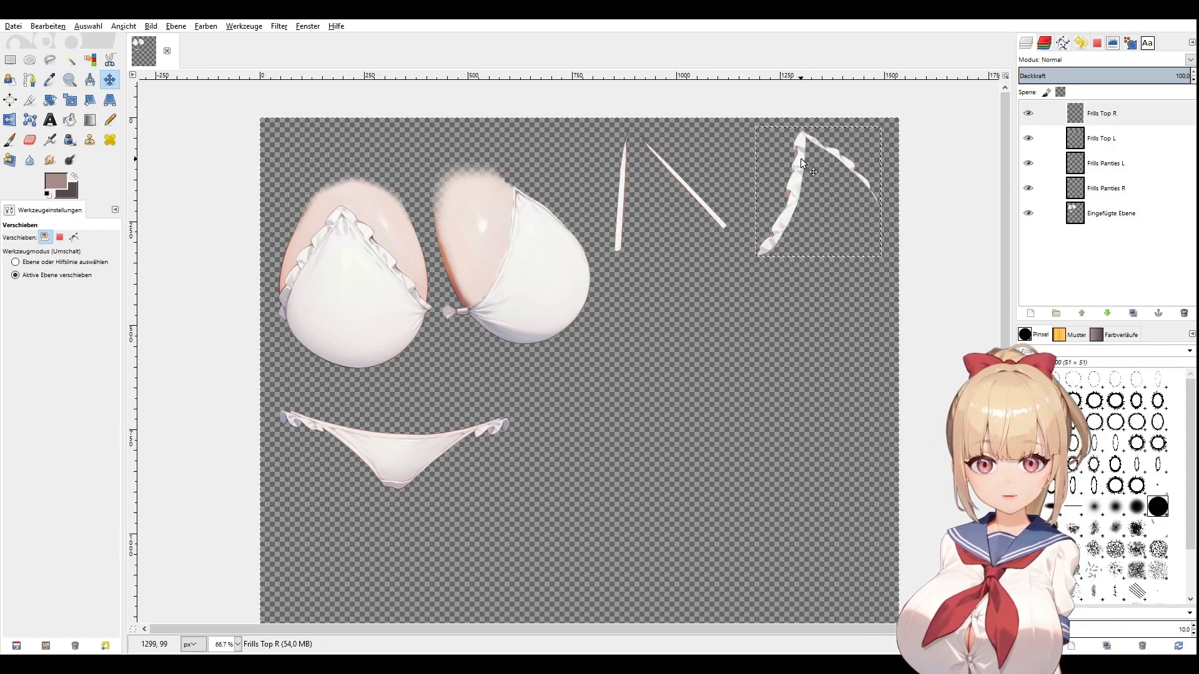
left_click(1046, 138)
left_click_drag(378, 243, 830, 299)
left_click_drag(860, 415, 853, 415)
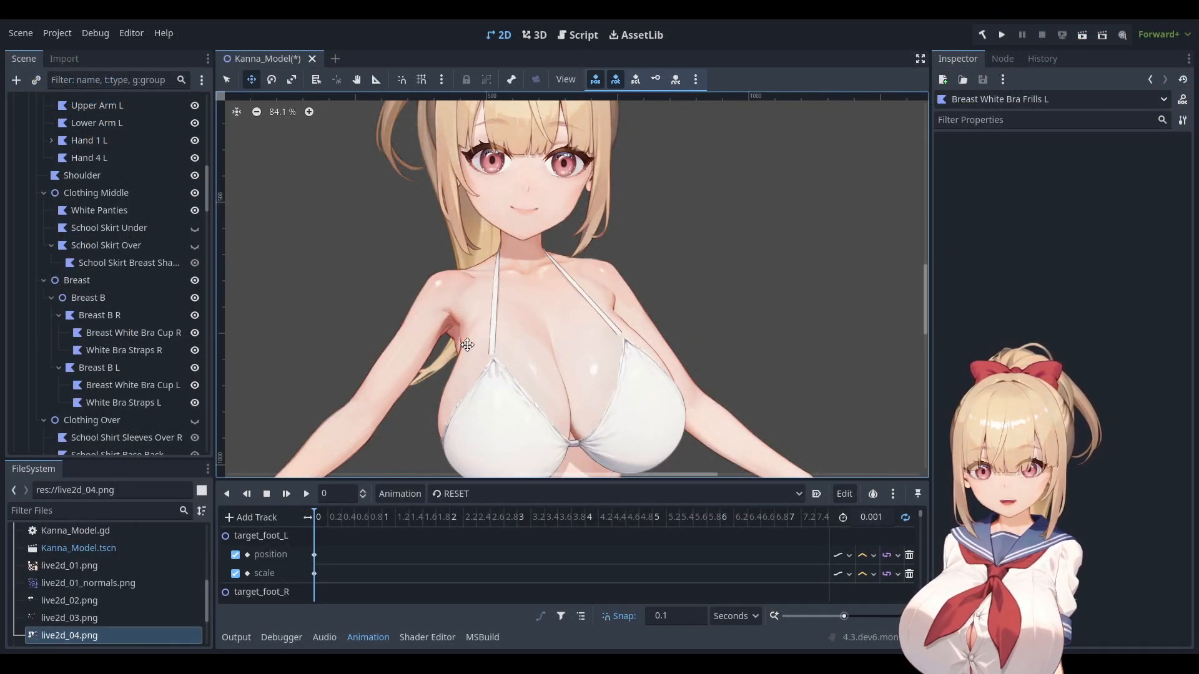
Centre the bikini top in the viewport and select Breast White Bra Cup L, now plain.
middle_click_drag(468, 359, 481, 321)
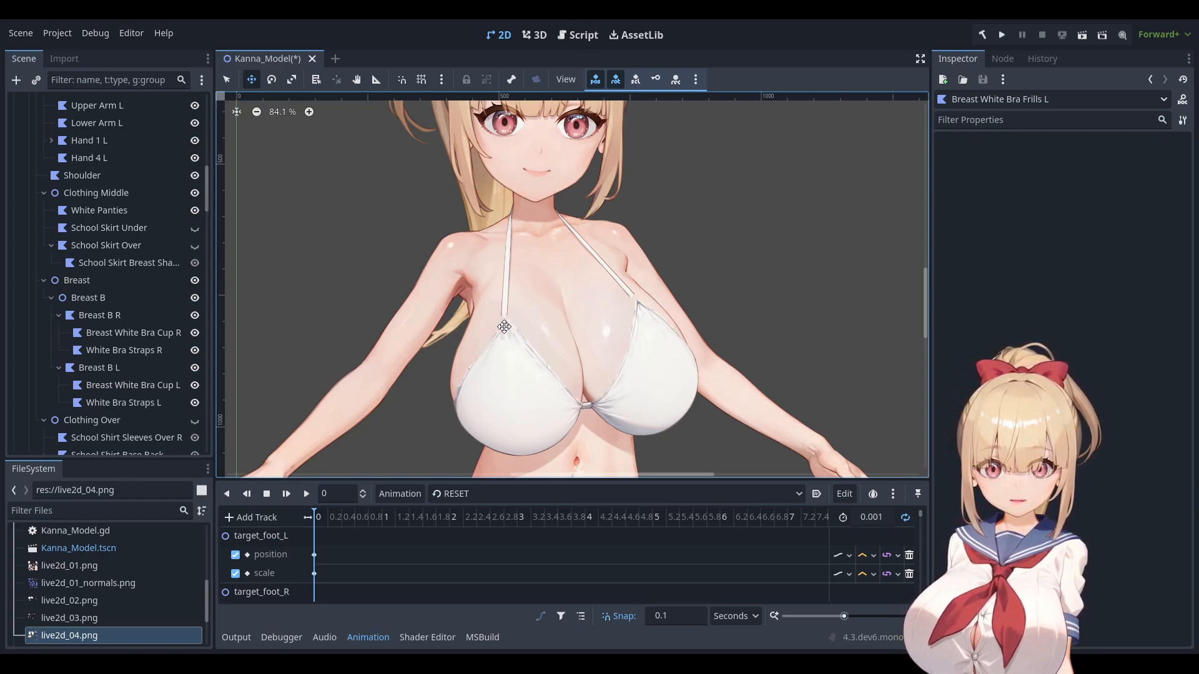
left_click(112, 386)
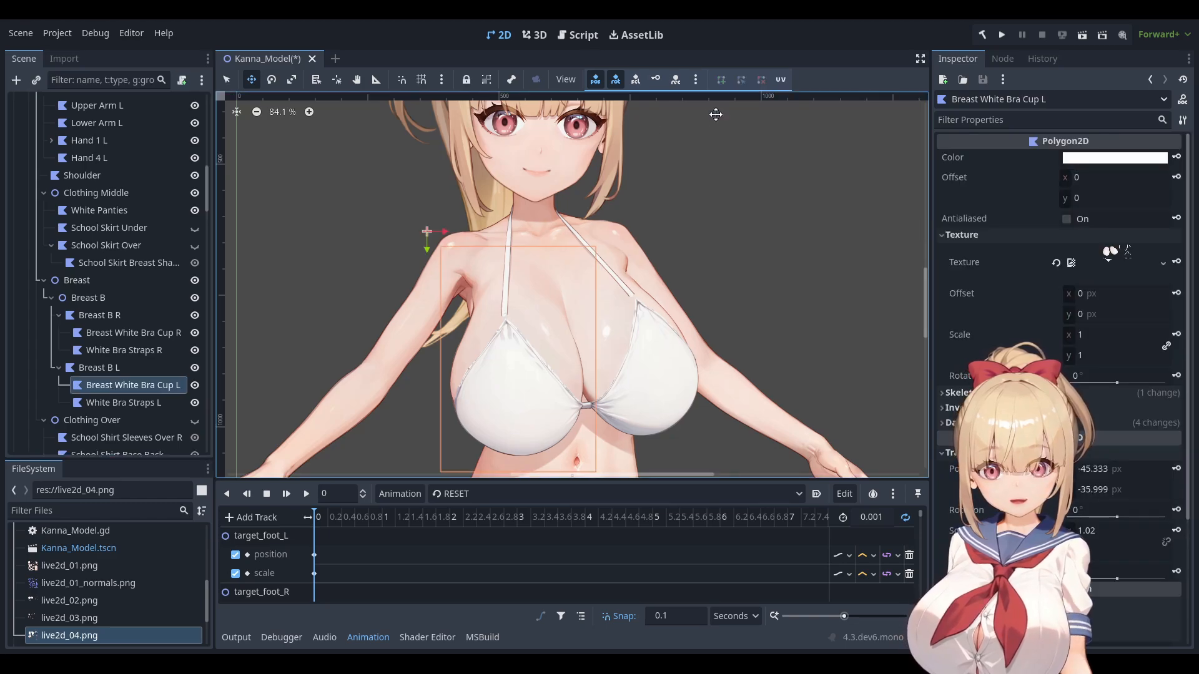
left_click(780, 79)
scroll(399, 187, "up", 8)
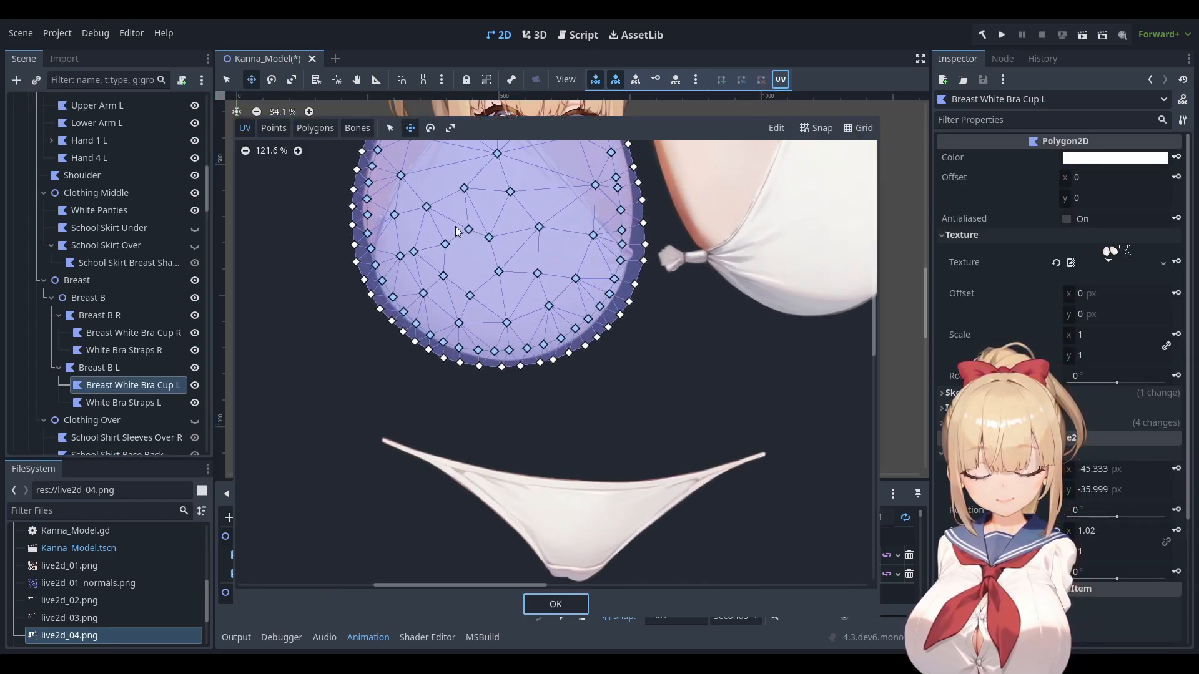
left_click(356, 128)
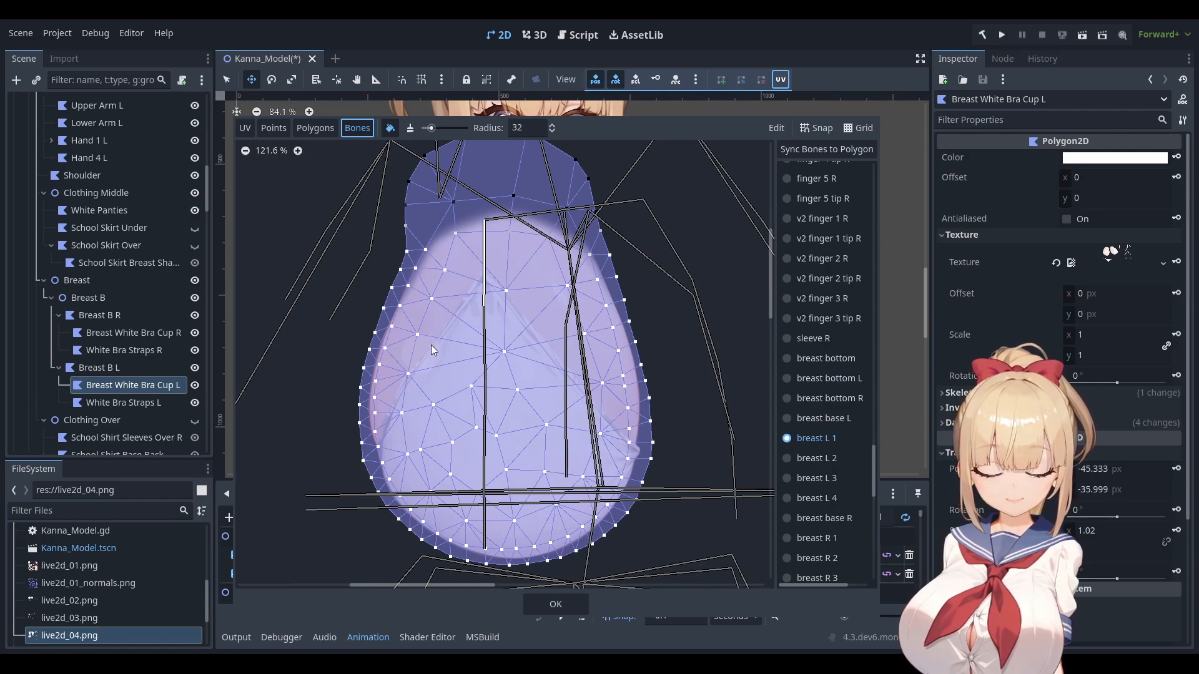
left_click(816, 438)
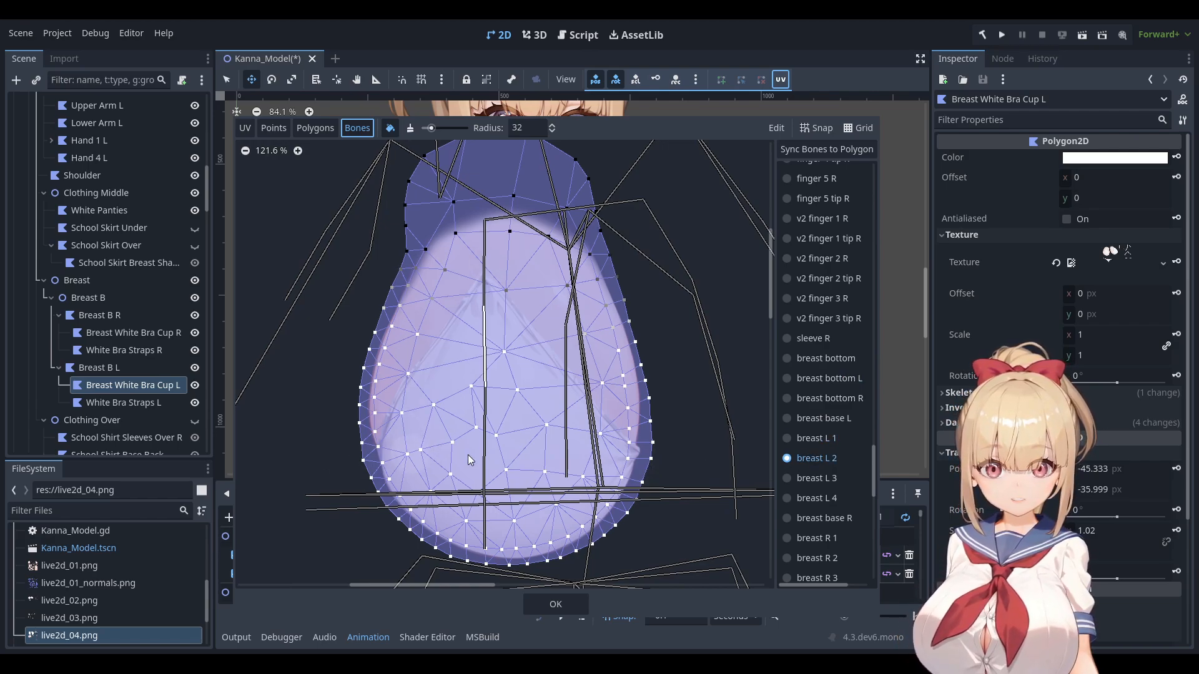
left_click(812, 479)
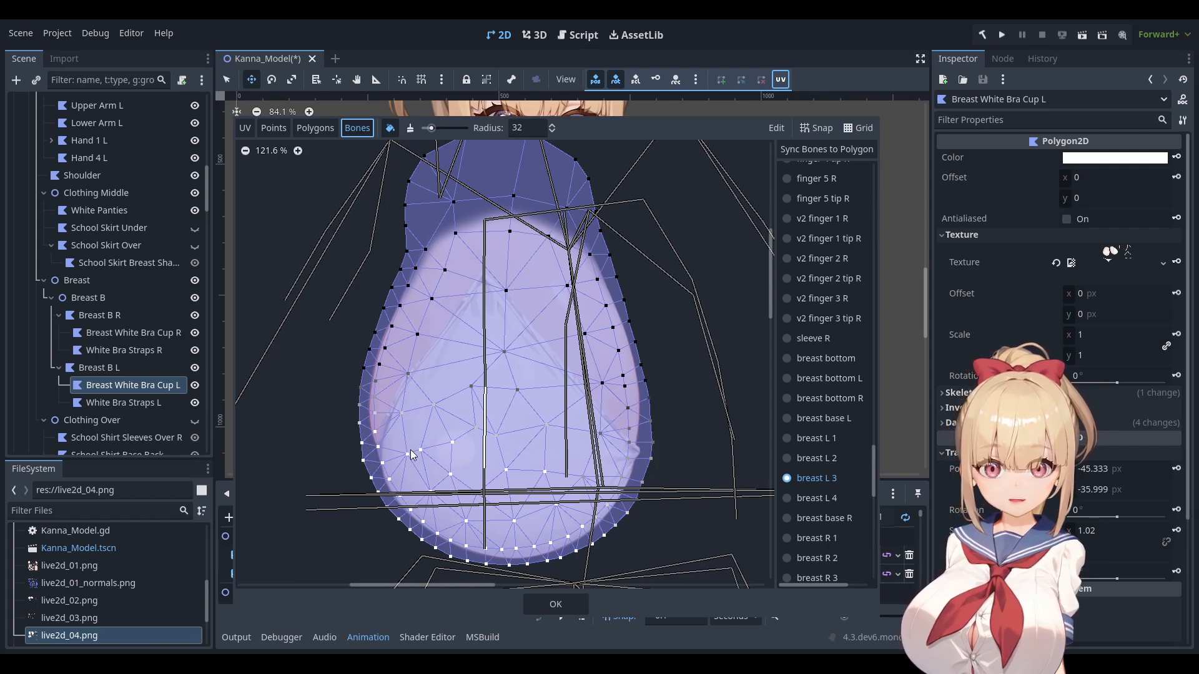
left_click(812, 504)
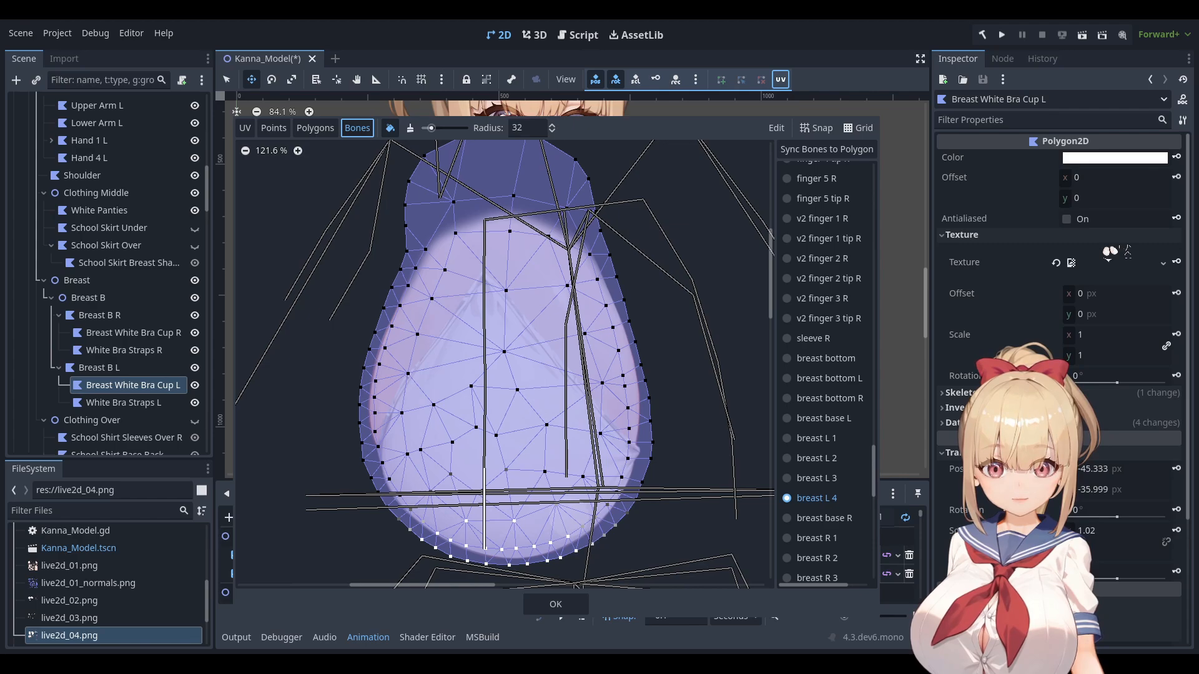
scroll(534, 403, "up", 5)
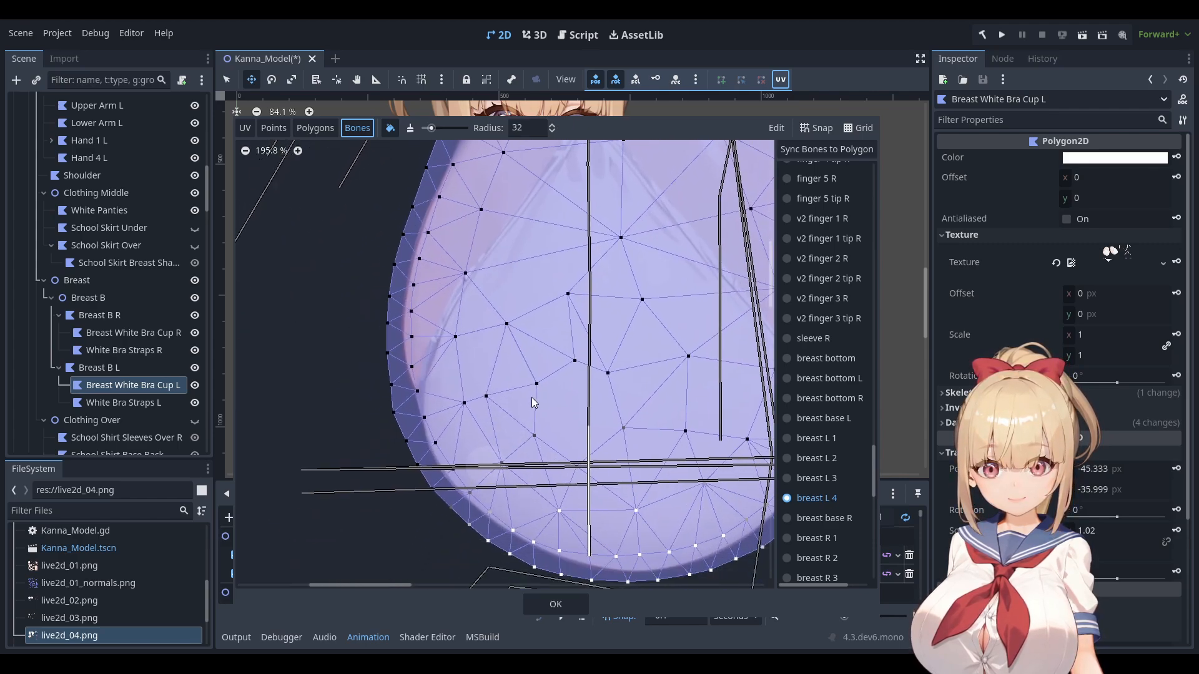
middle_click_drag(531, 398, 534, 395)
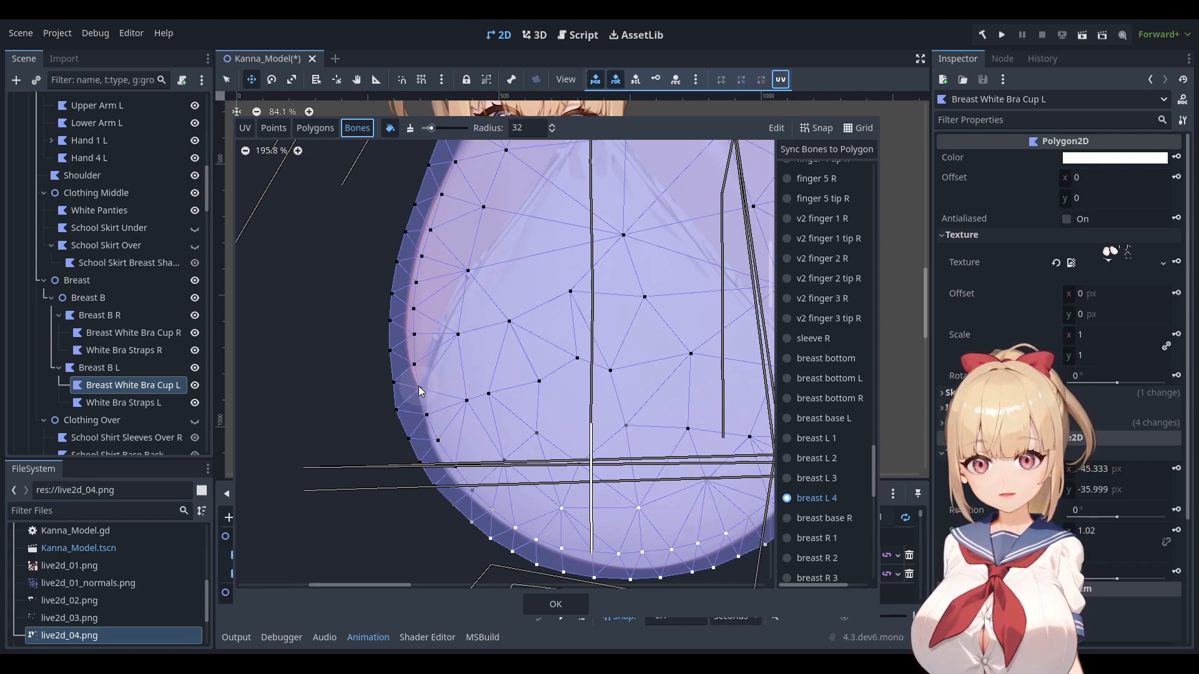
middle_click_drag(539, 375, 256, 376)
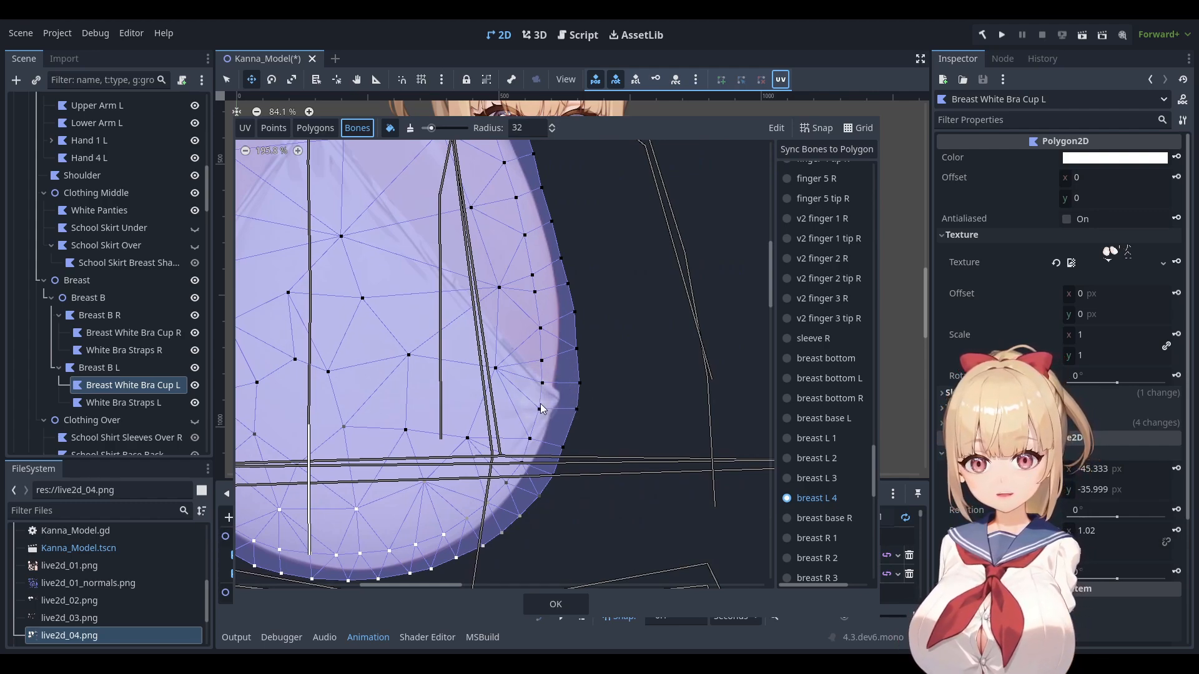
left_click(554, 605)
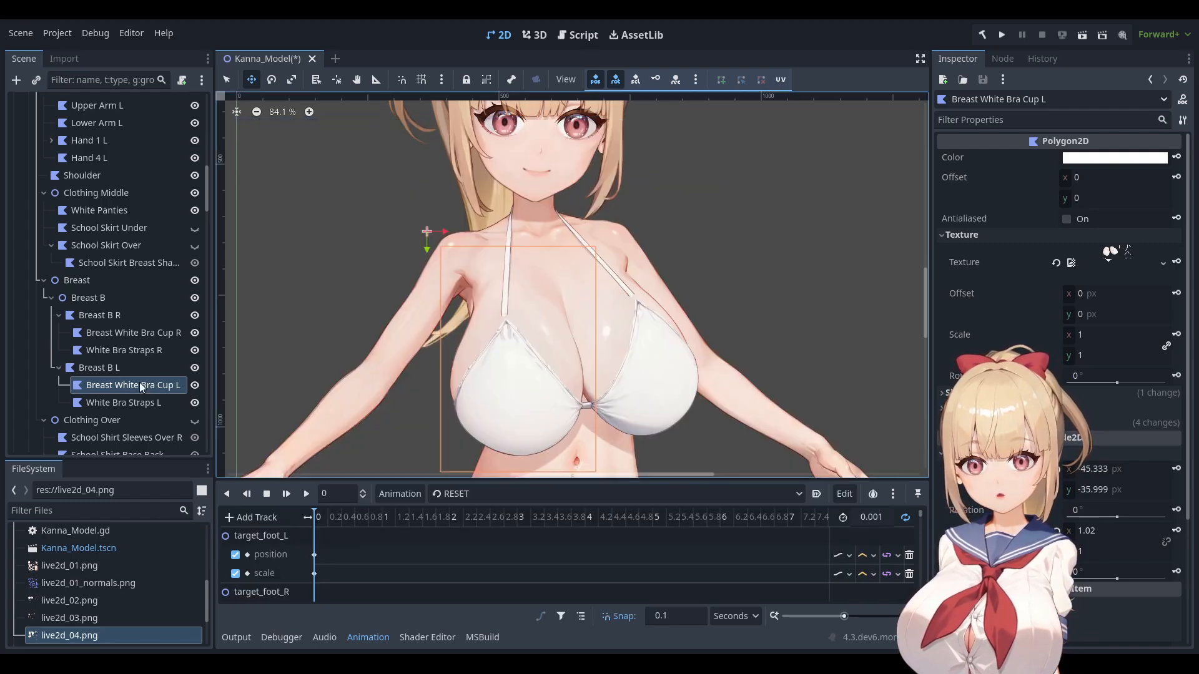
Duplicate the left bra cup as Breast White Bra Frills L and show its UV mapping.
key("ctrl+d")
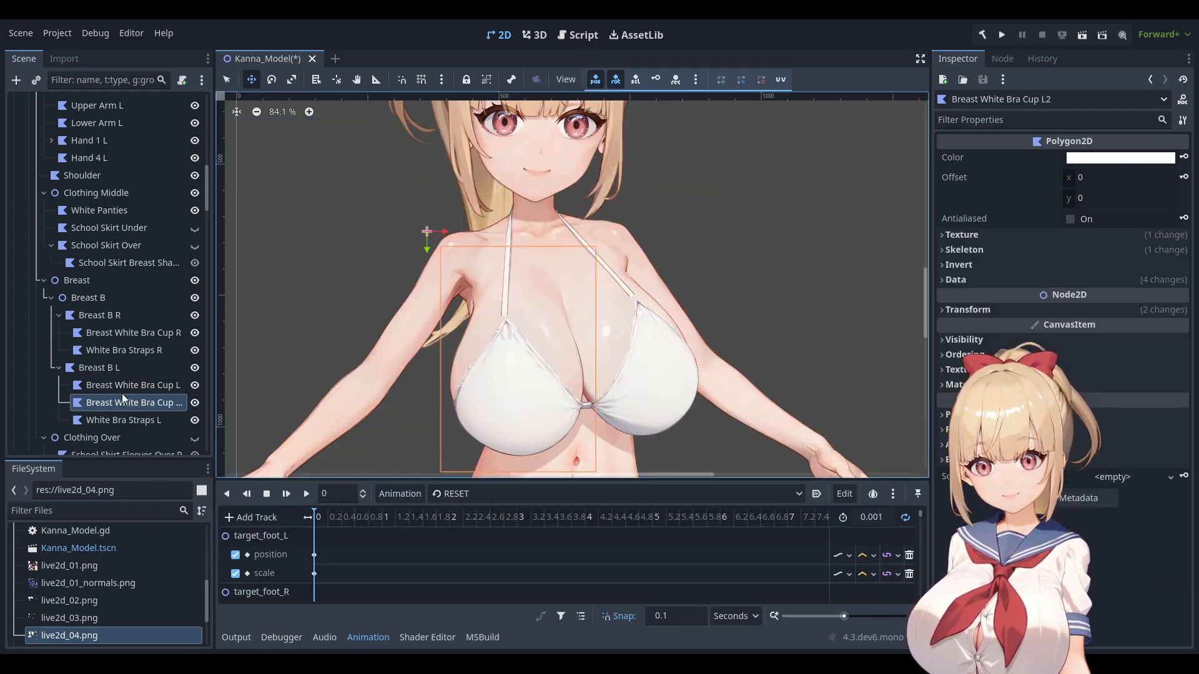
left_click(130, 402)
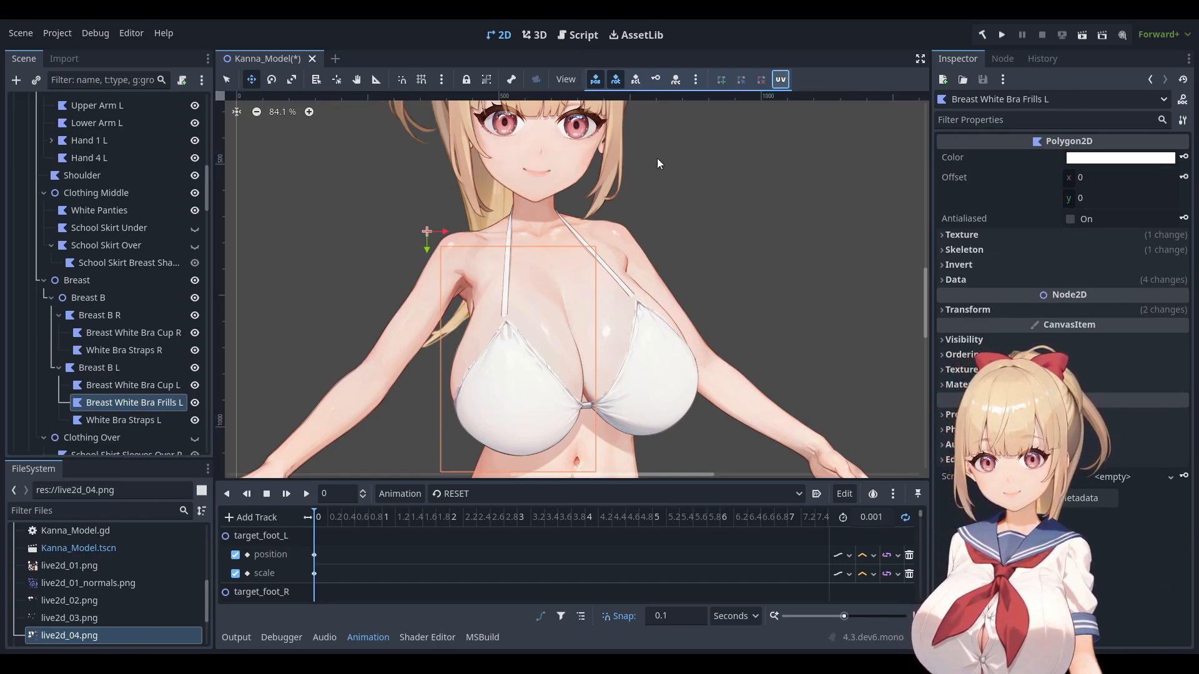
left_click(780, 79)
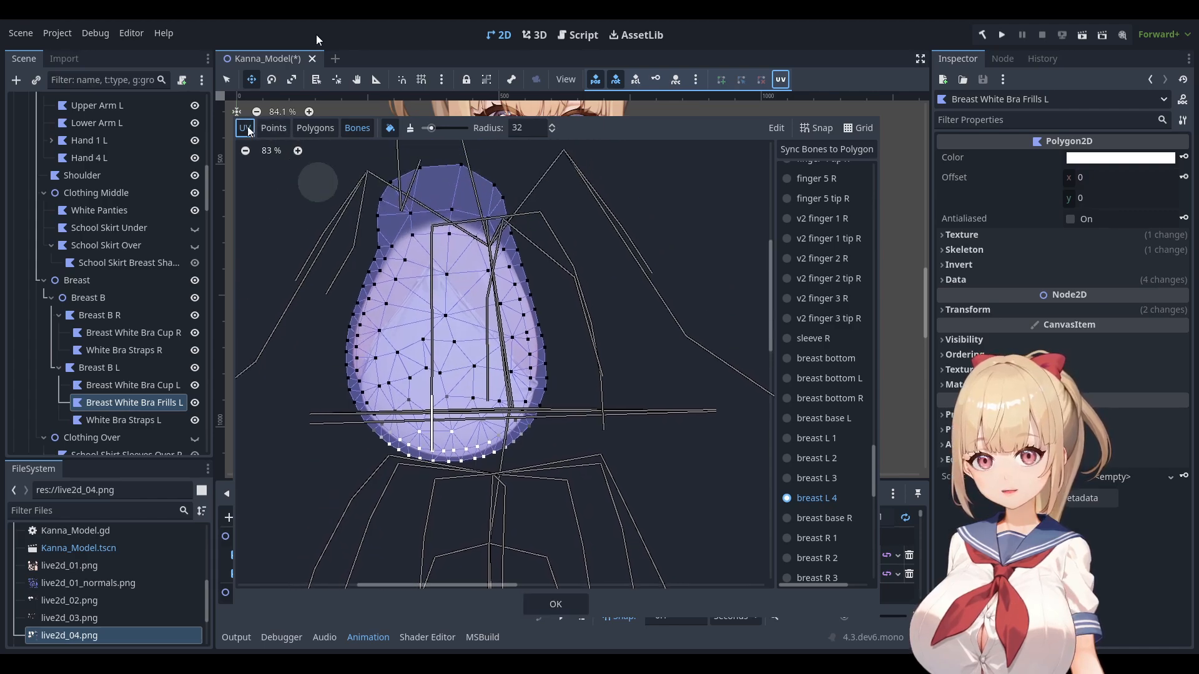
left_click(248, 128)
middle_click_drag(596, 259, 613, 500)
scroll(613, 500, "up", 6)
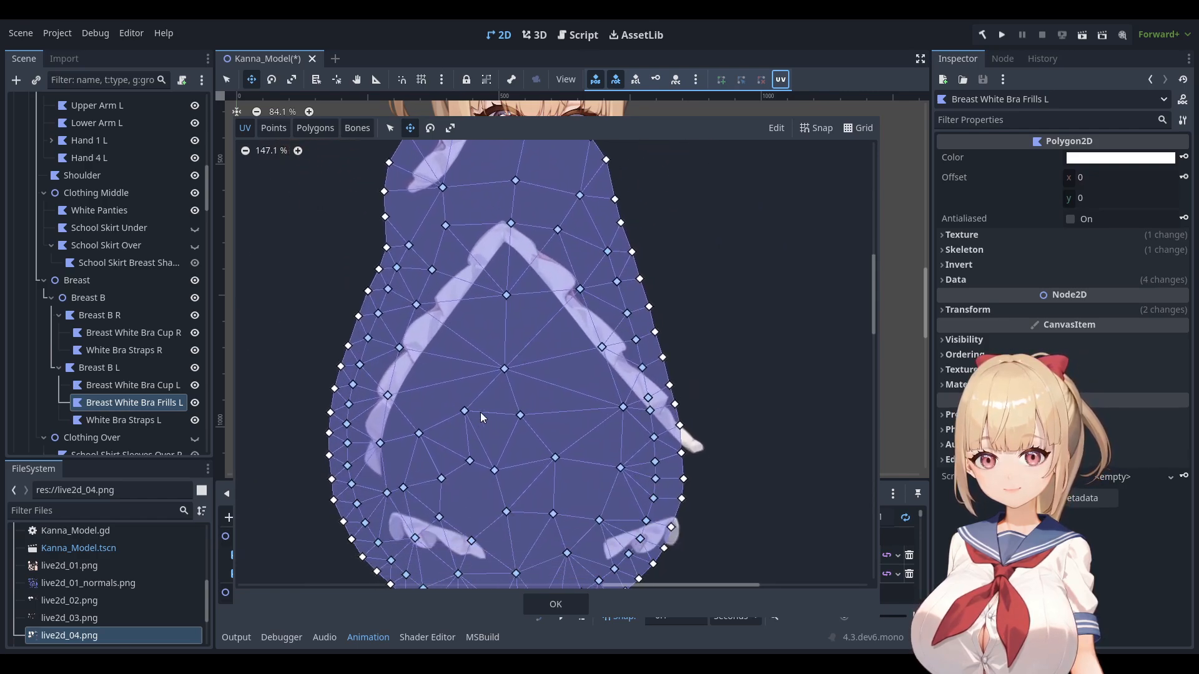
middle_click_drag(481, 413, 511, 372)
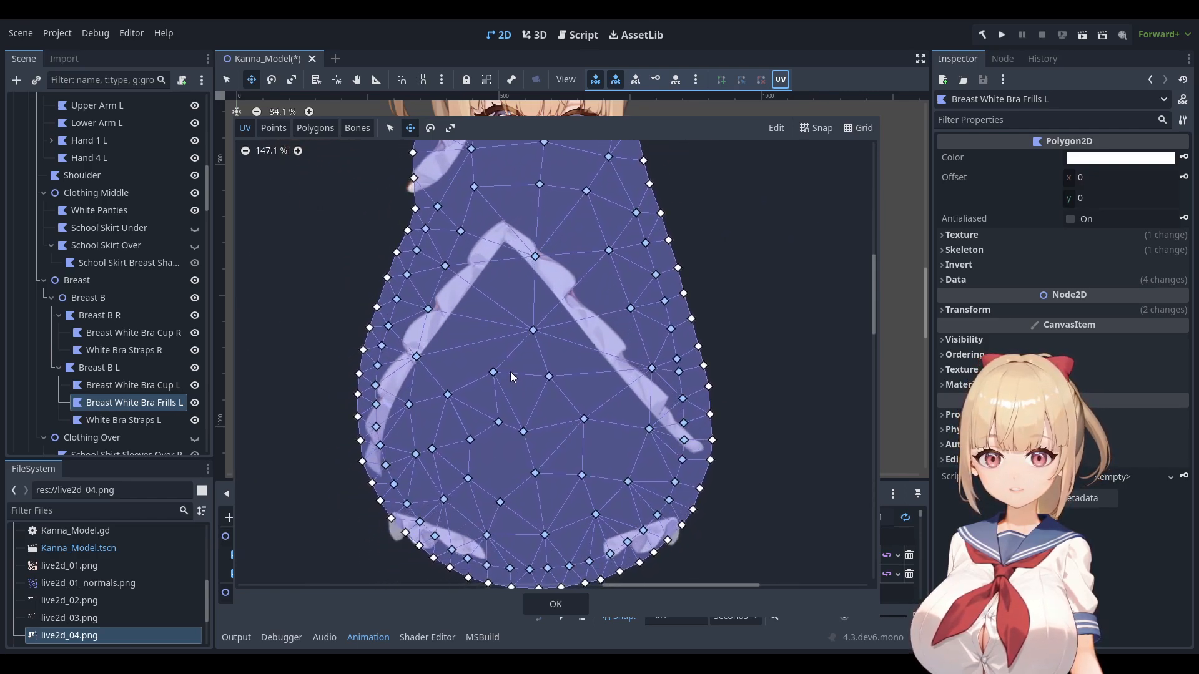
scroll(427, 451, "up", 3)
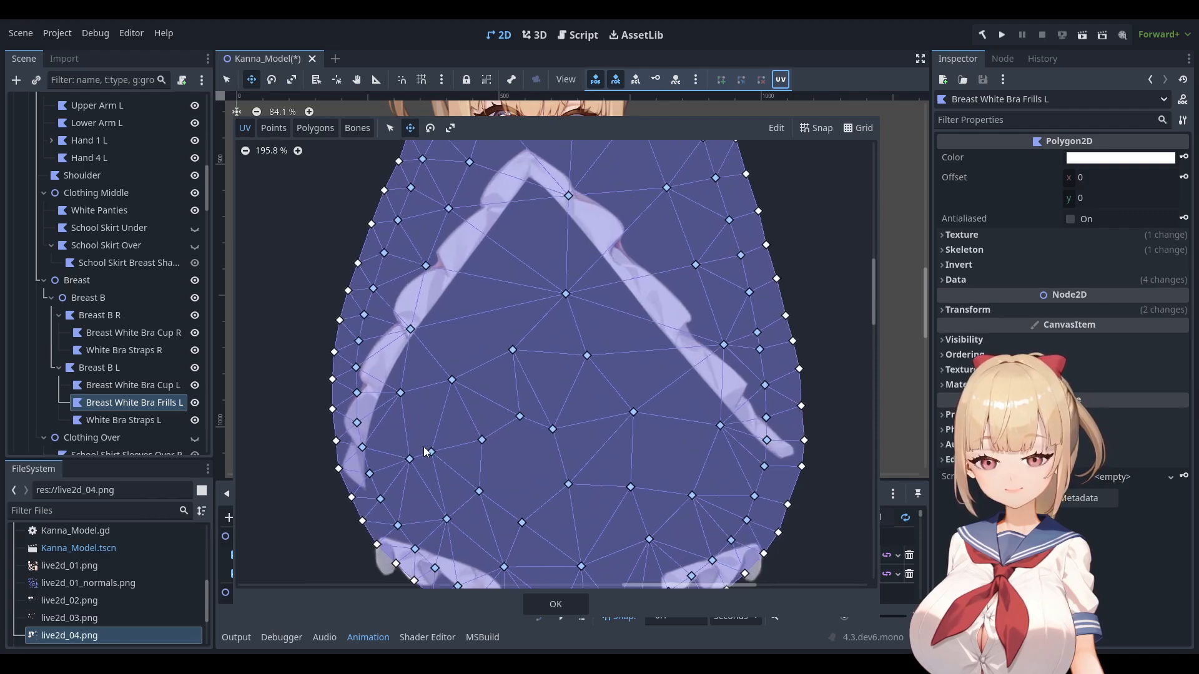
scroll(427, 450, "down", 4)
In the Polygons tab, delete three triangles beside the hole in the frills mesh.
left_click(315, 128)
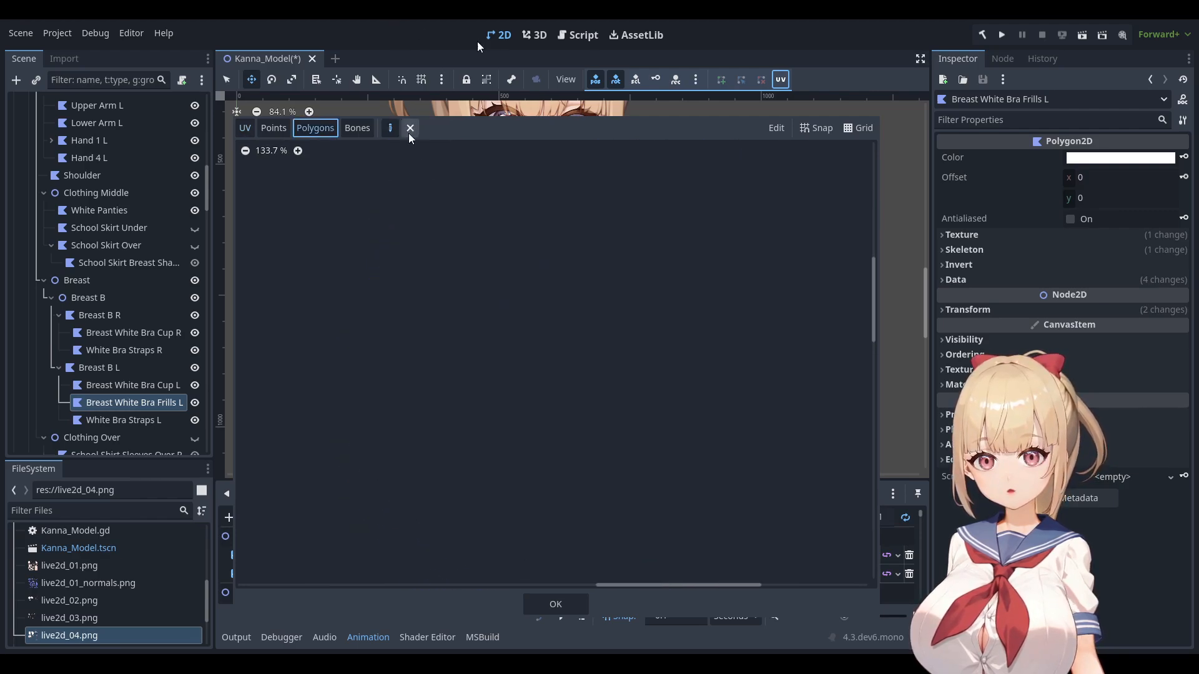
left_click(245, 128)
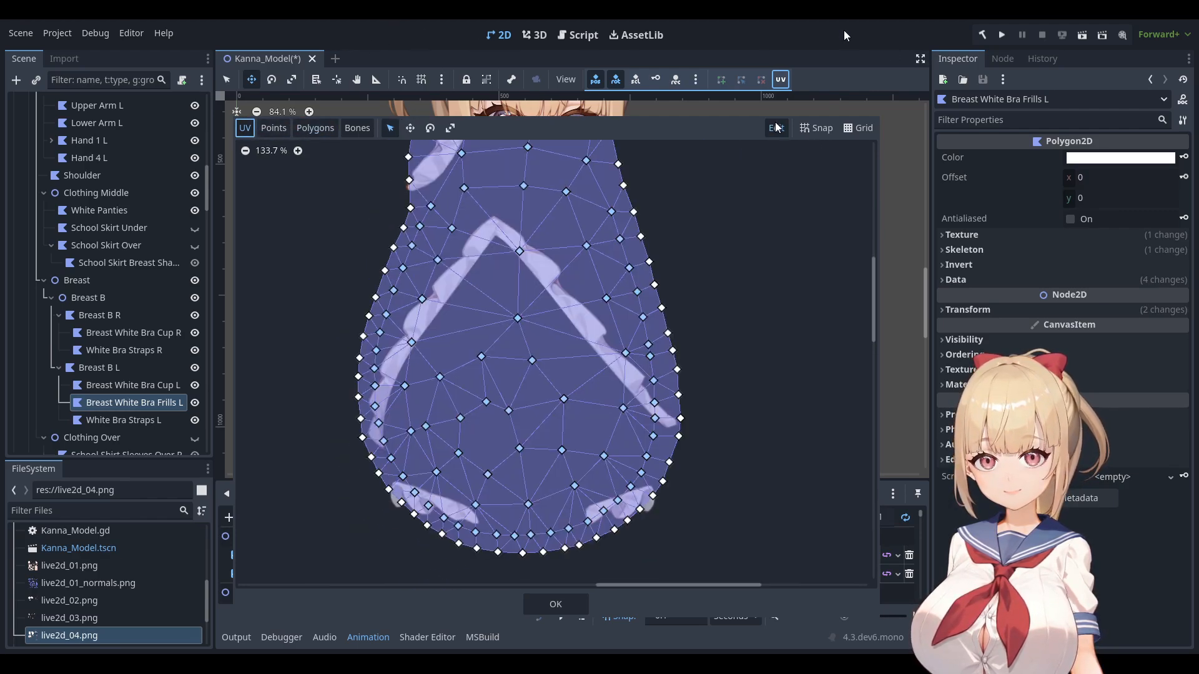
left_click(315, 128)
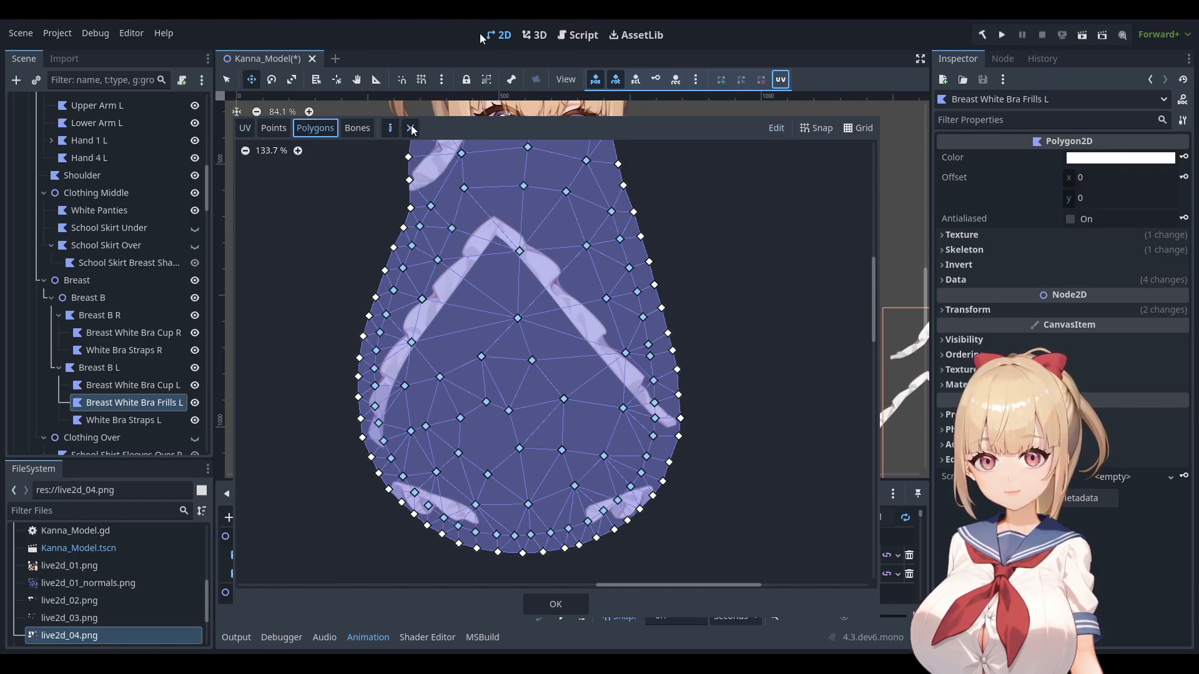
scroll(384, 470, "up", 2)
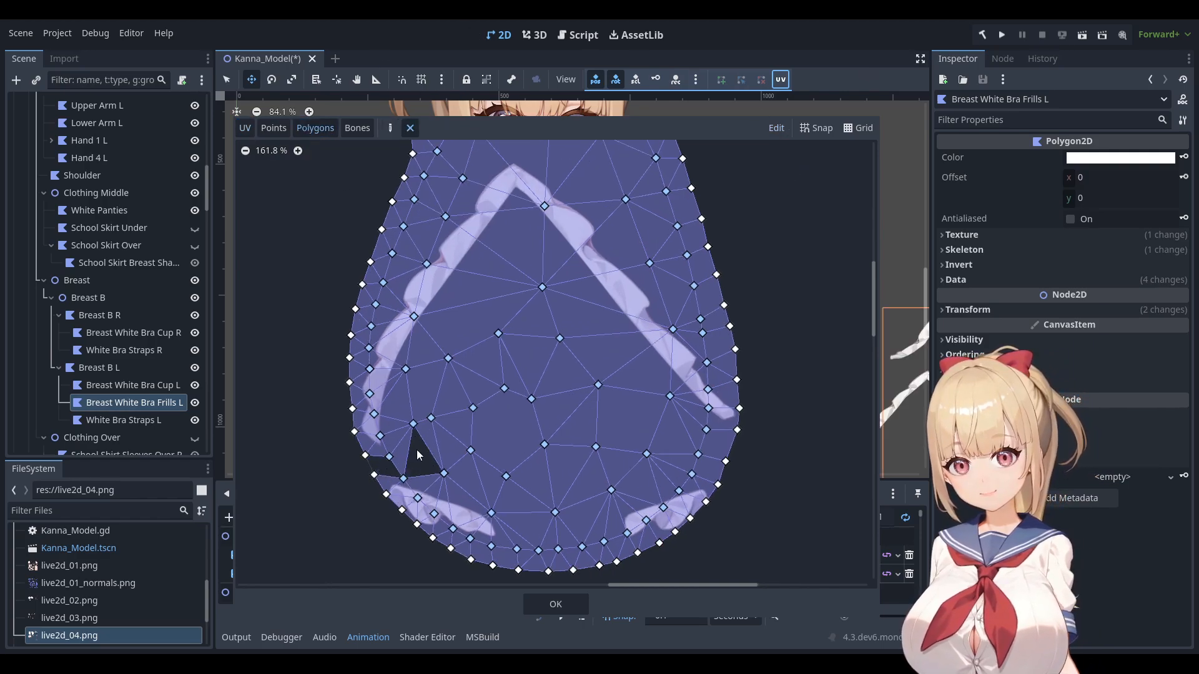
left_click(431, 444)
left_click(427, 390)
left_click(463, 381)
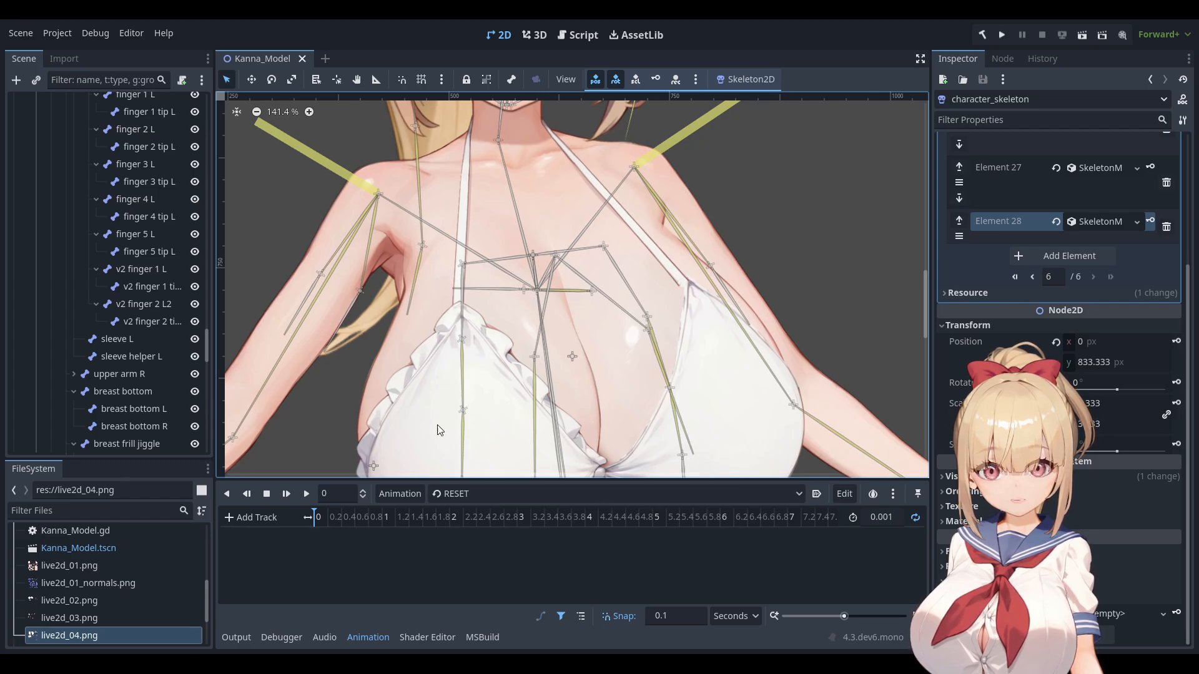
Preview the stand_01 animation from character_anim_player's Animation dropdown.
left_click(477, 496)
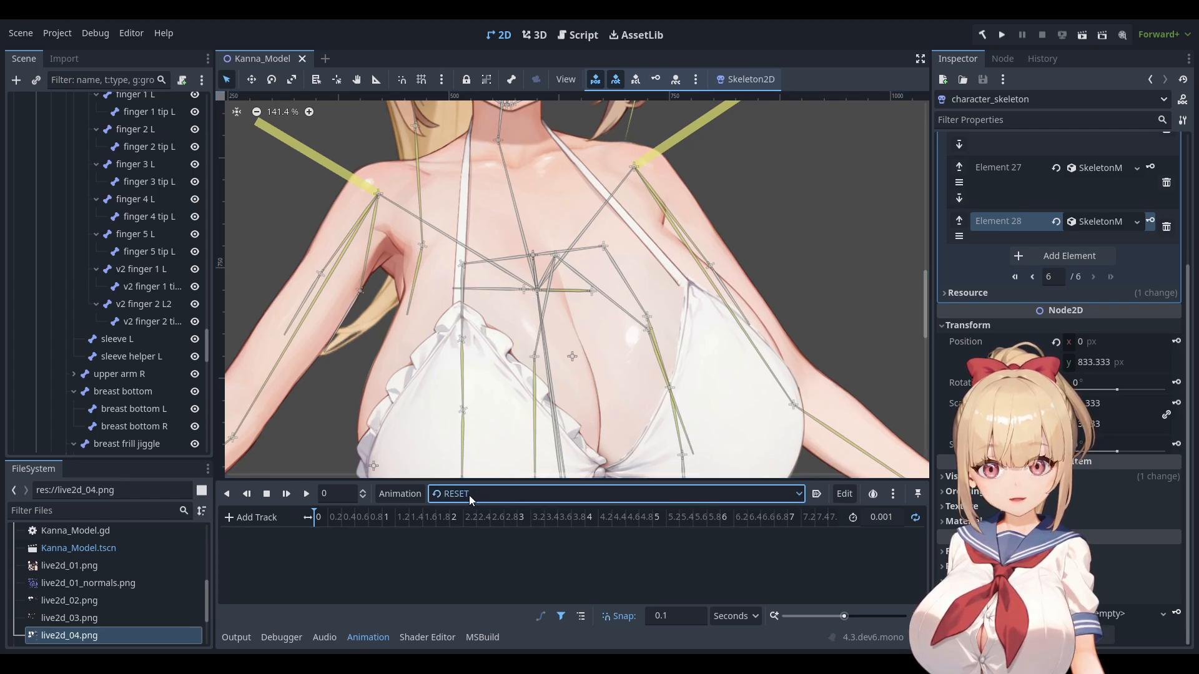
left_click(471, 550)
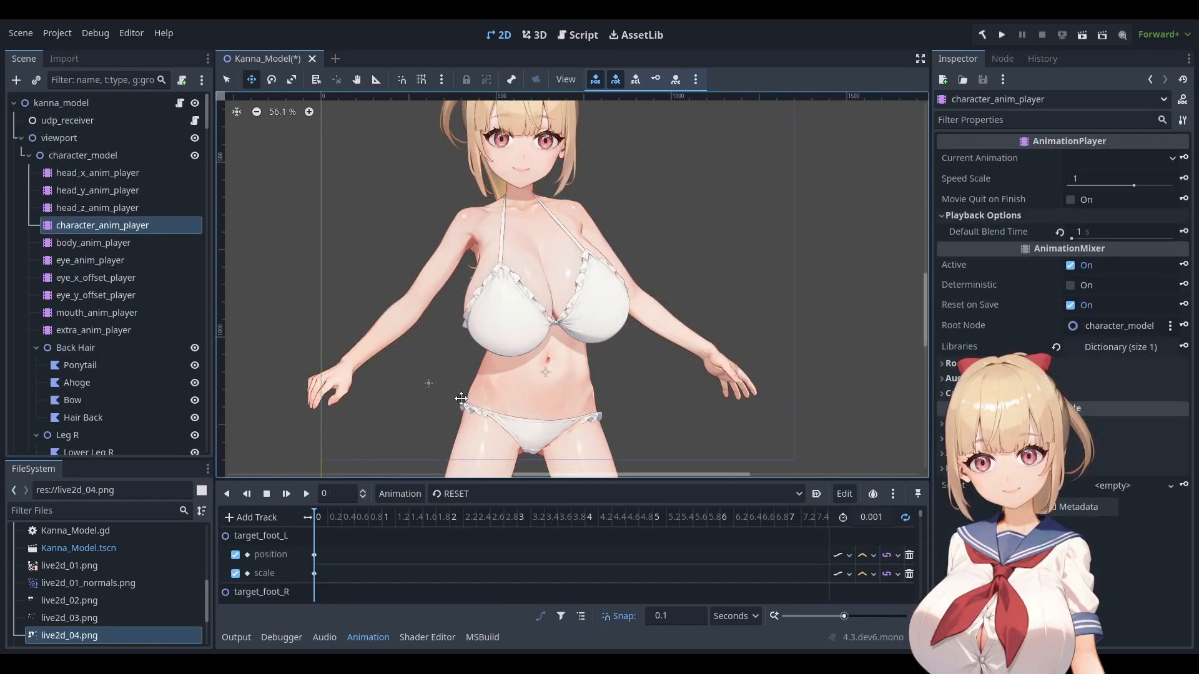
Toggle the model between stand_01 and RESET a few times, ending on RESET.
middle_click_drag(573, 430, 546, 432)
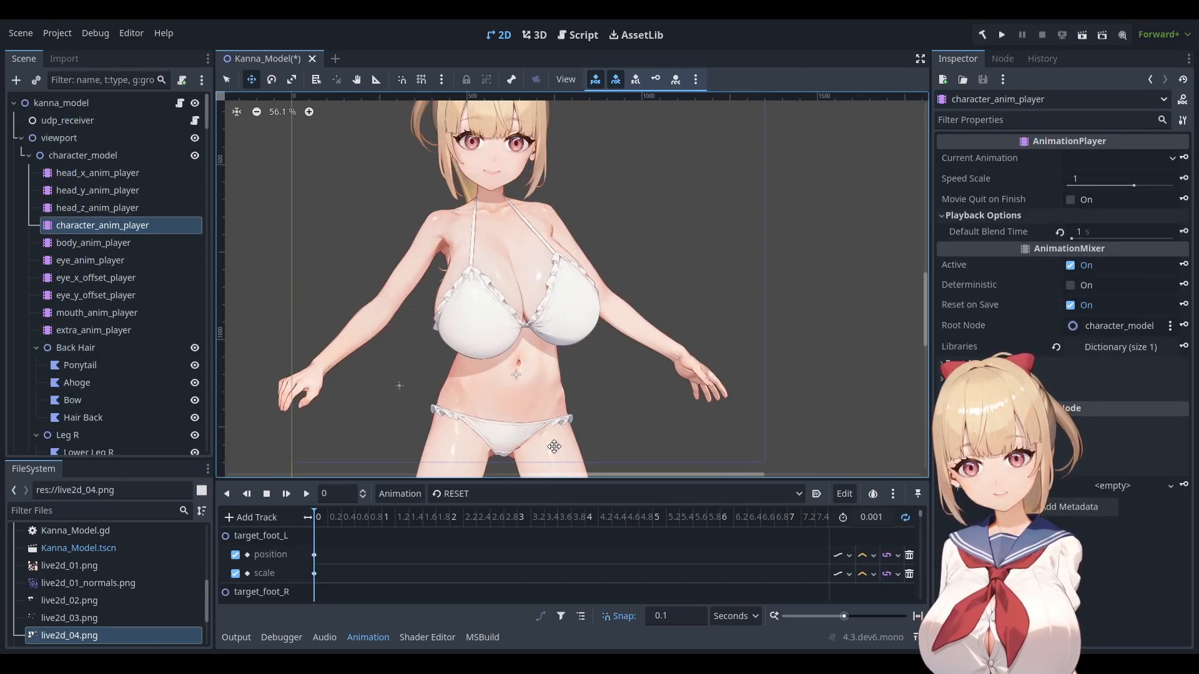
left_click(471, 497)
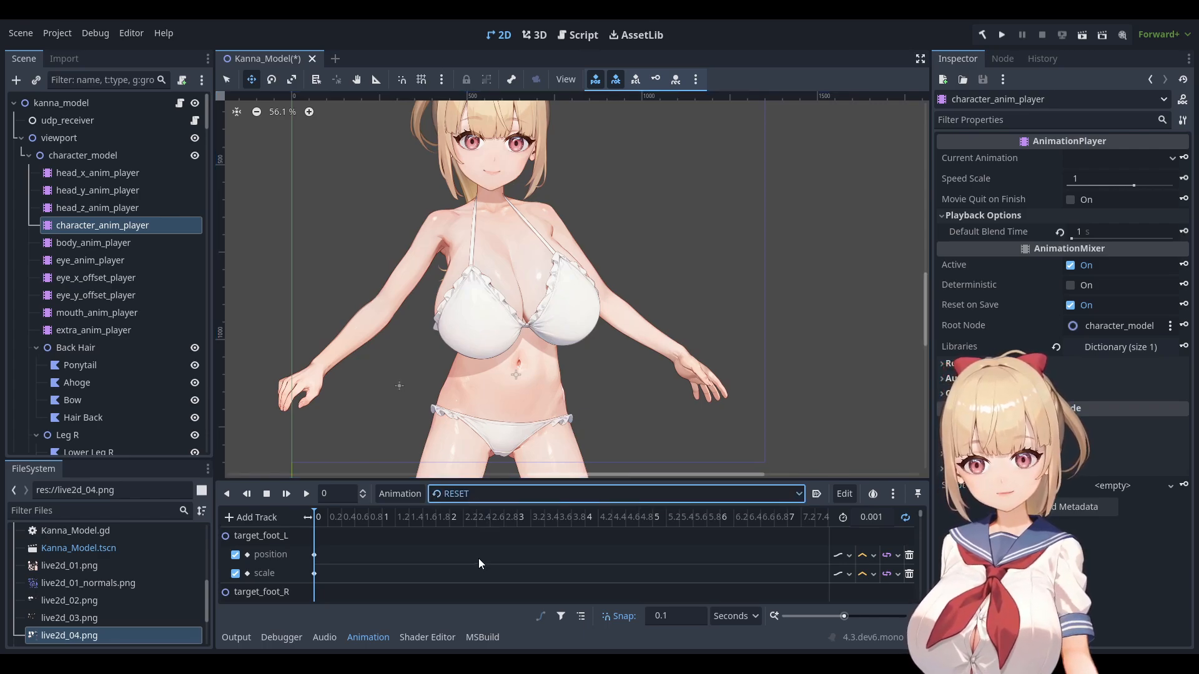
left_click(478, 560)
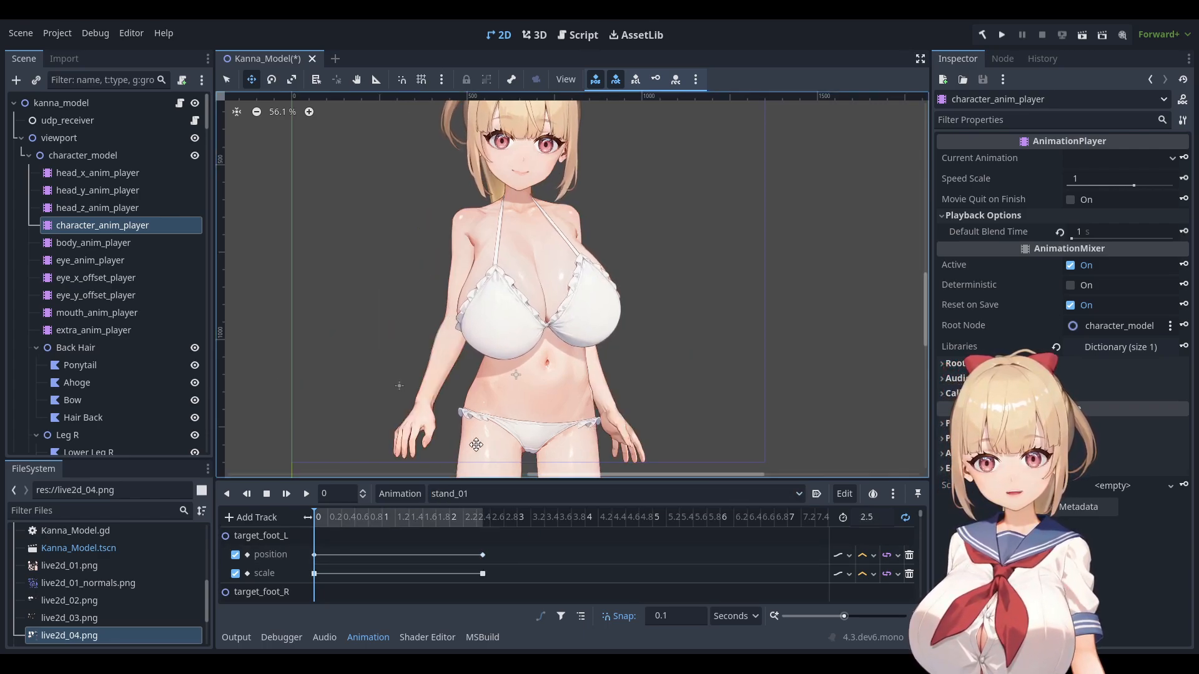
left_click(515, 499)
left_click(468, 478)
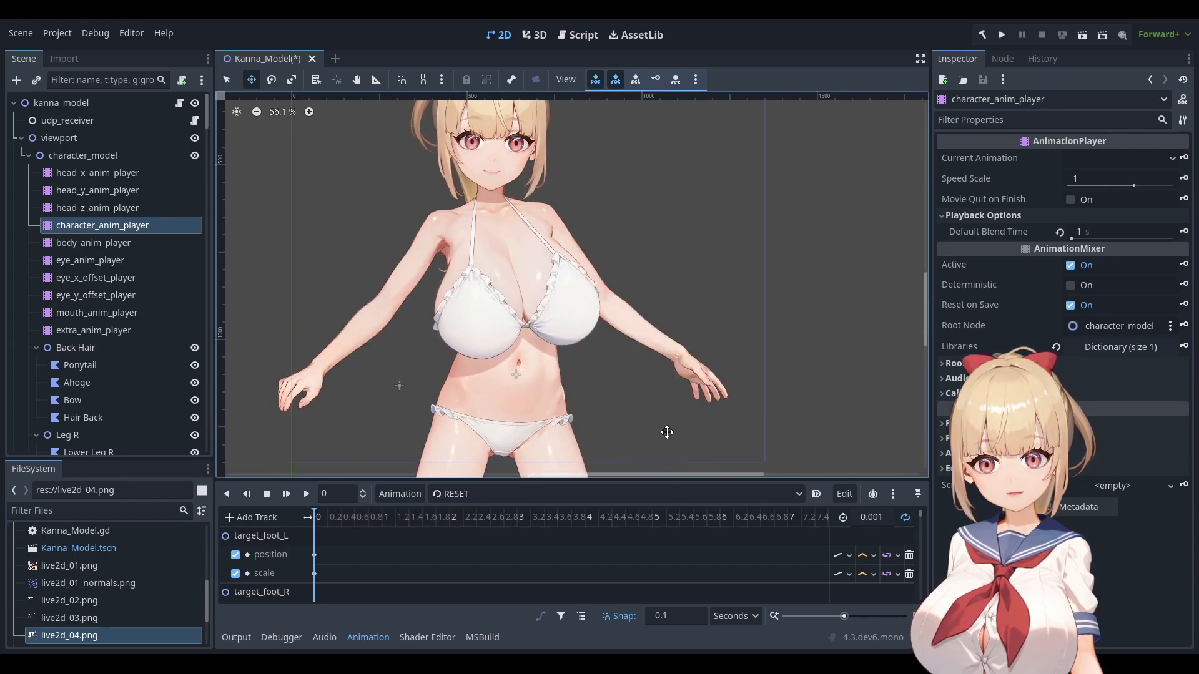
left_click(526, 500)
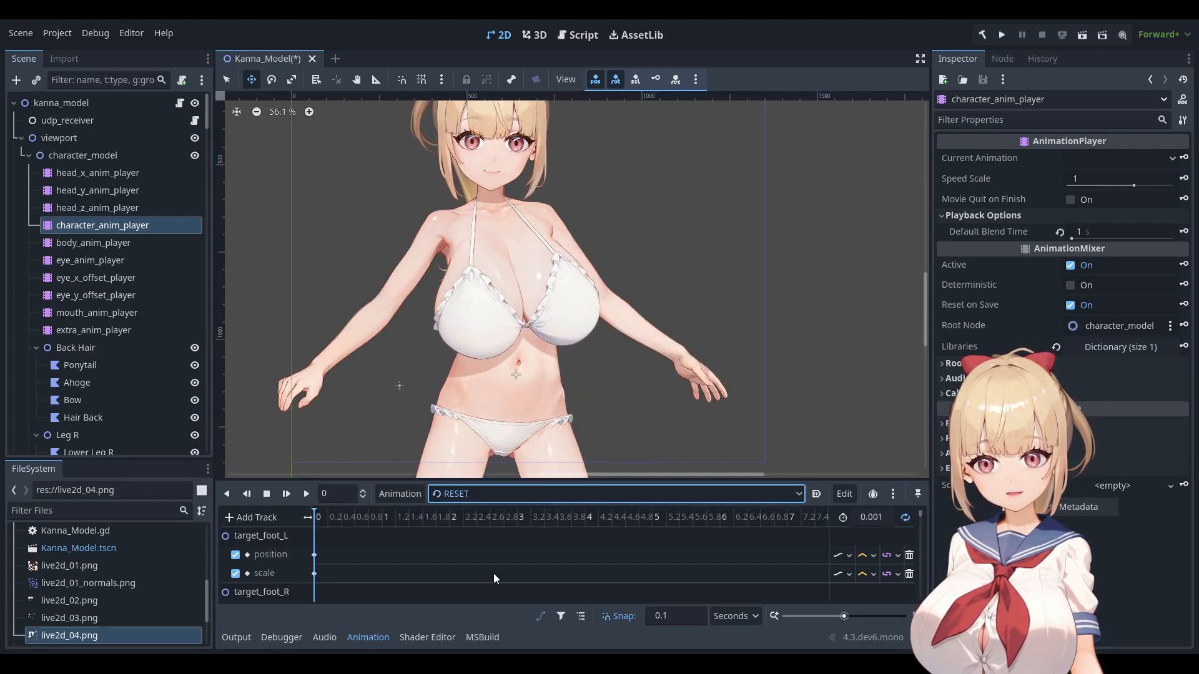
left_click(492, 560)
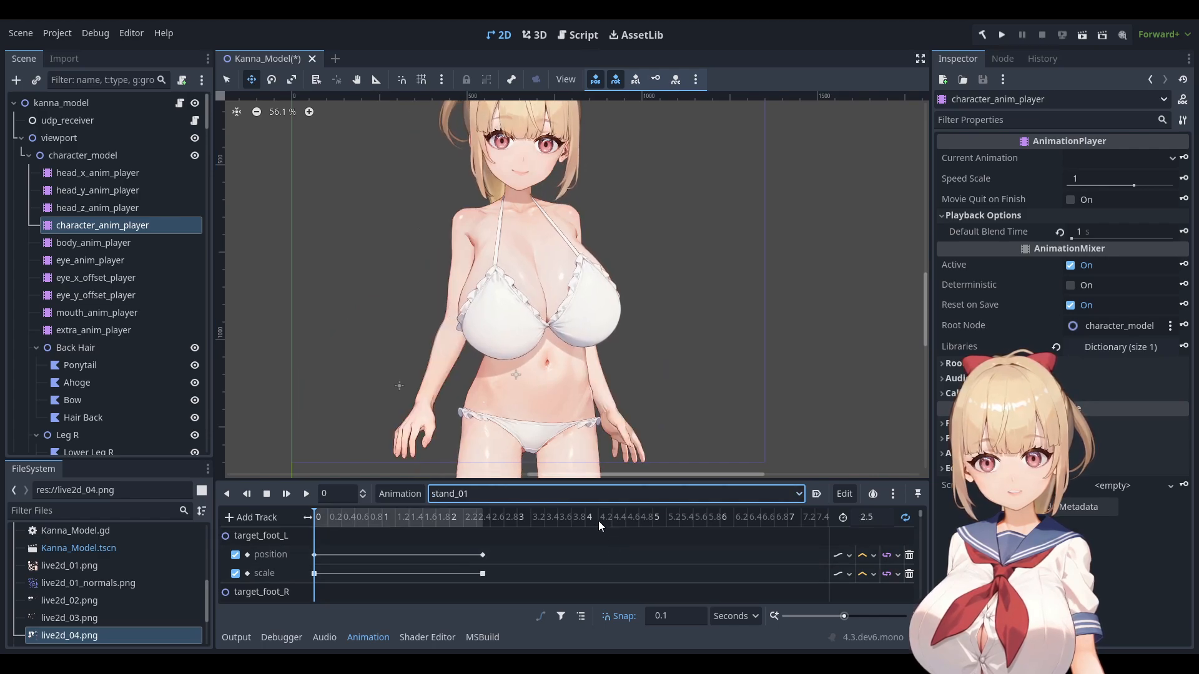
left_click(542, 489)
left_click(621, 490)
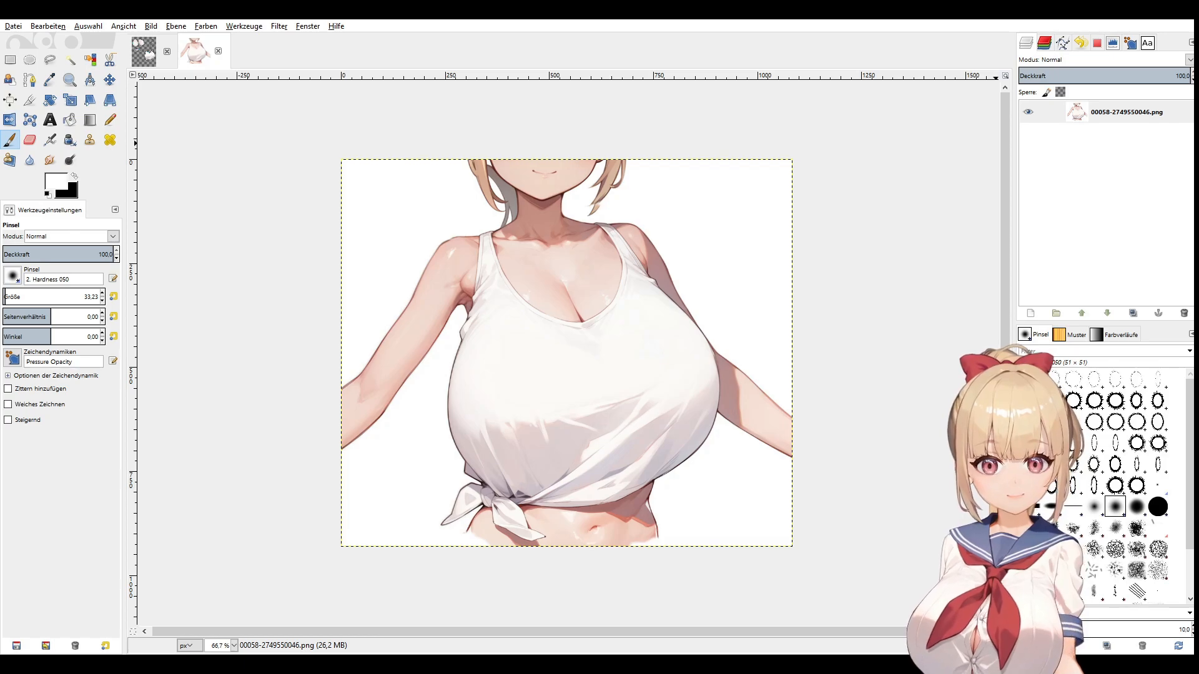
Close the separate 00058-2749550046.png shirt image with Ctrl+W.
key("ctrl+w")
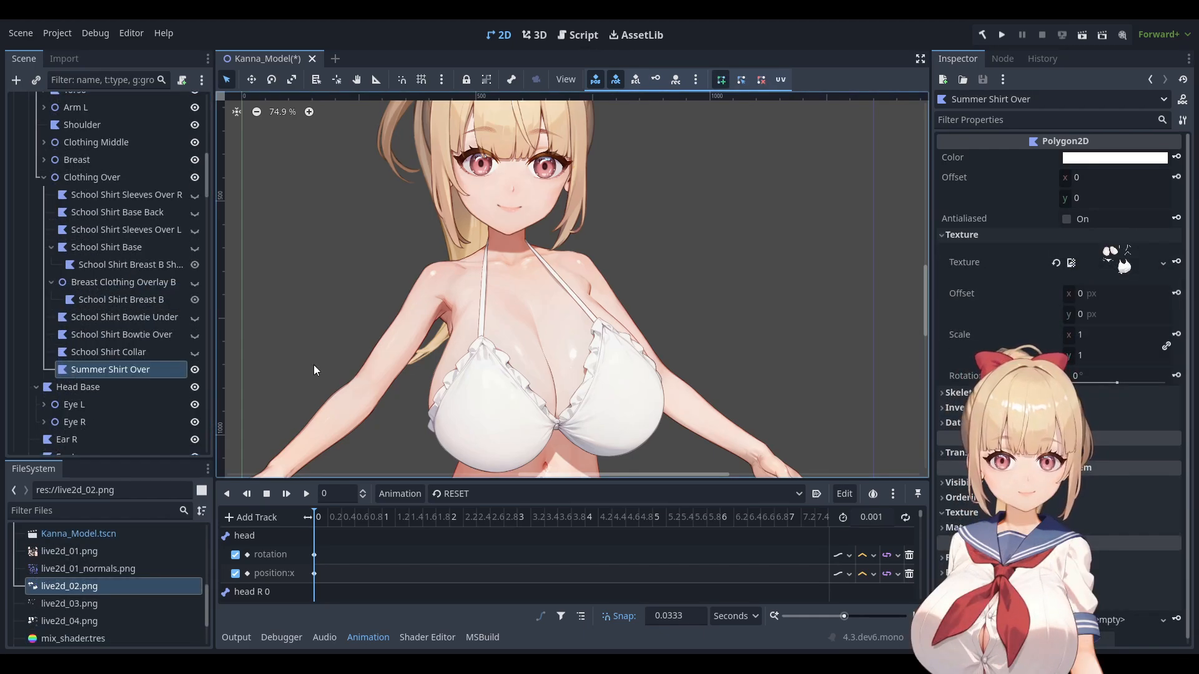
Give Summer Shirt Over the live2d_02.png texture and show its UV mapping.
middle_click_drag(314, 365, 329, 312)
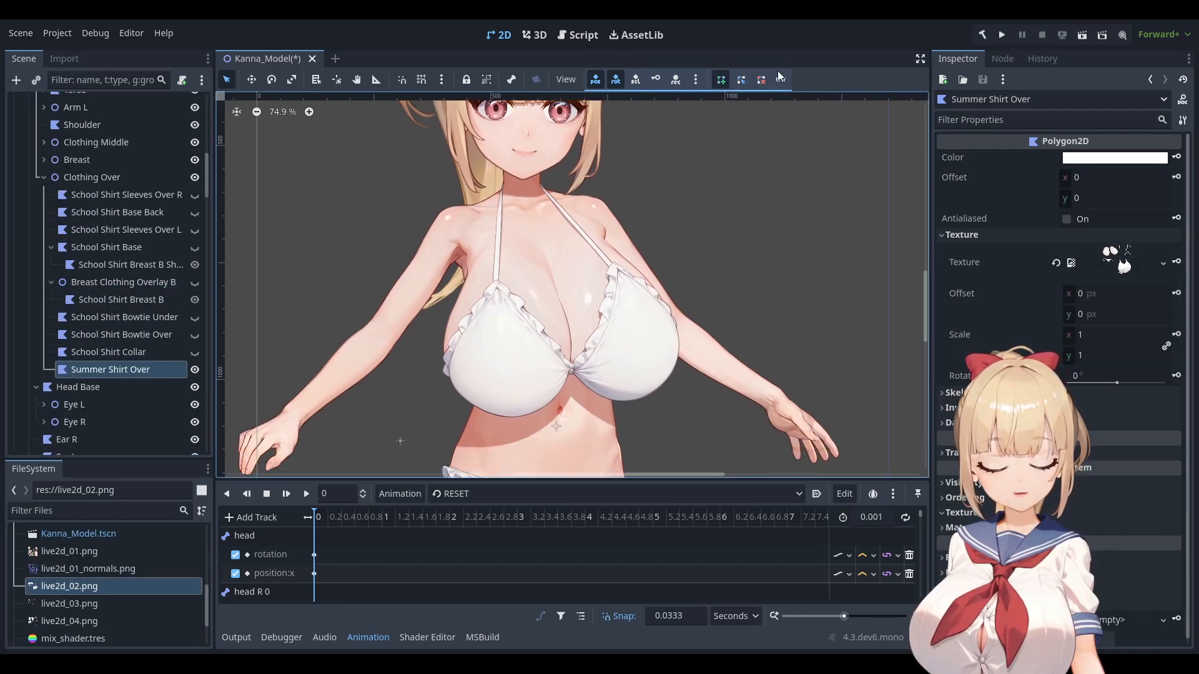
left_click(781, 79)
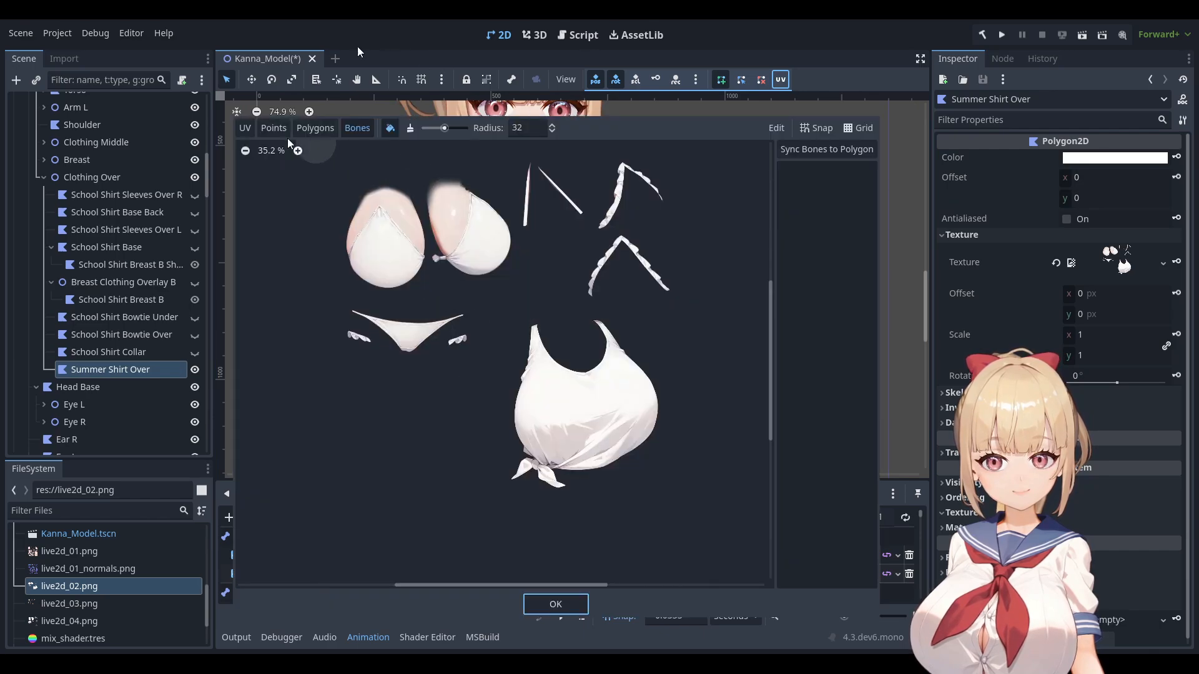
left_click(245, 128)
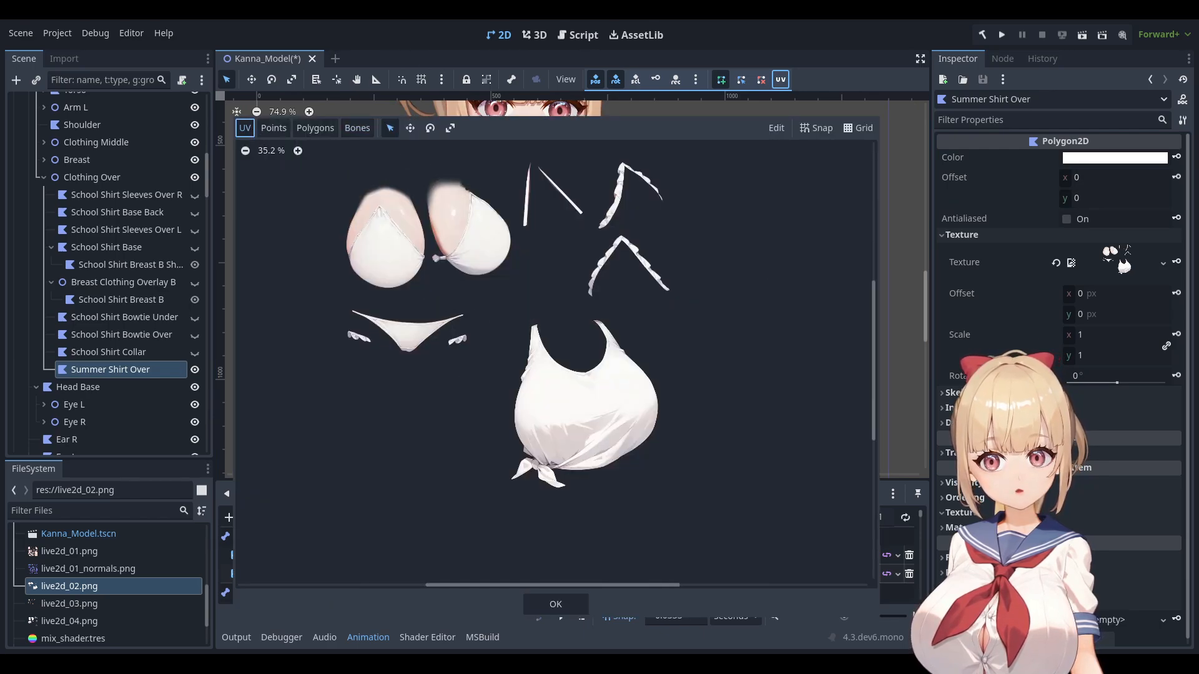
scroll(484, 369, "up", 3)
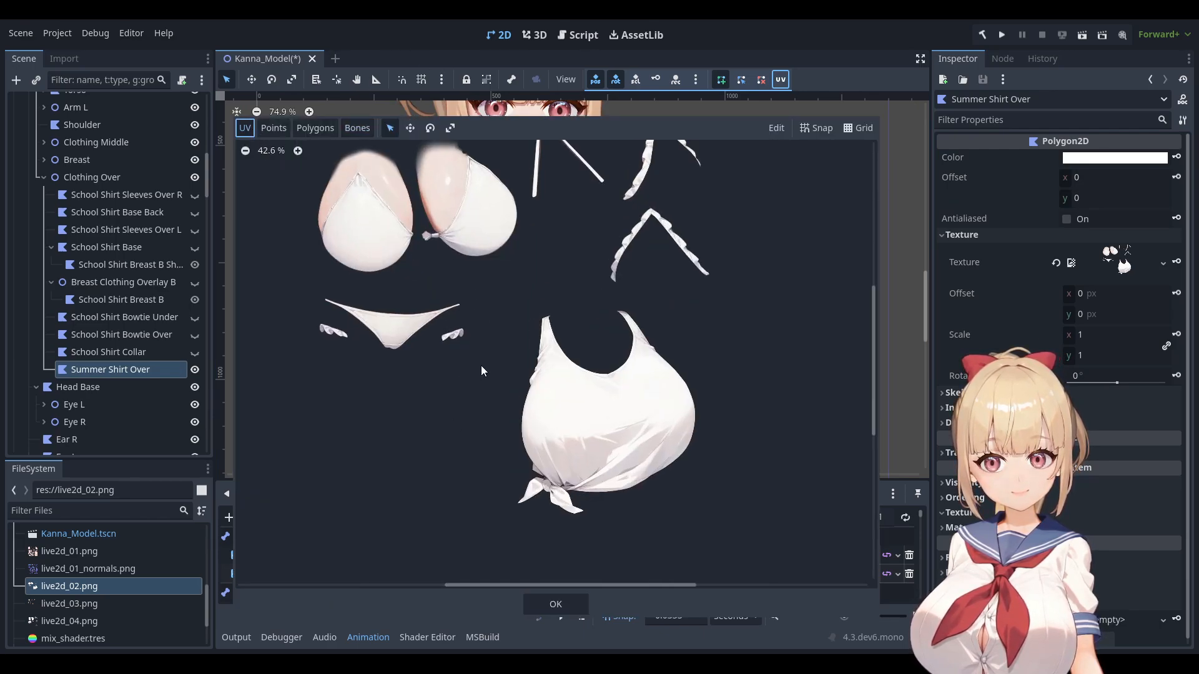
Trace the tied shirt's outline with polygon points around it on the texture.
left_click(274, 128)
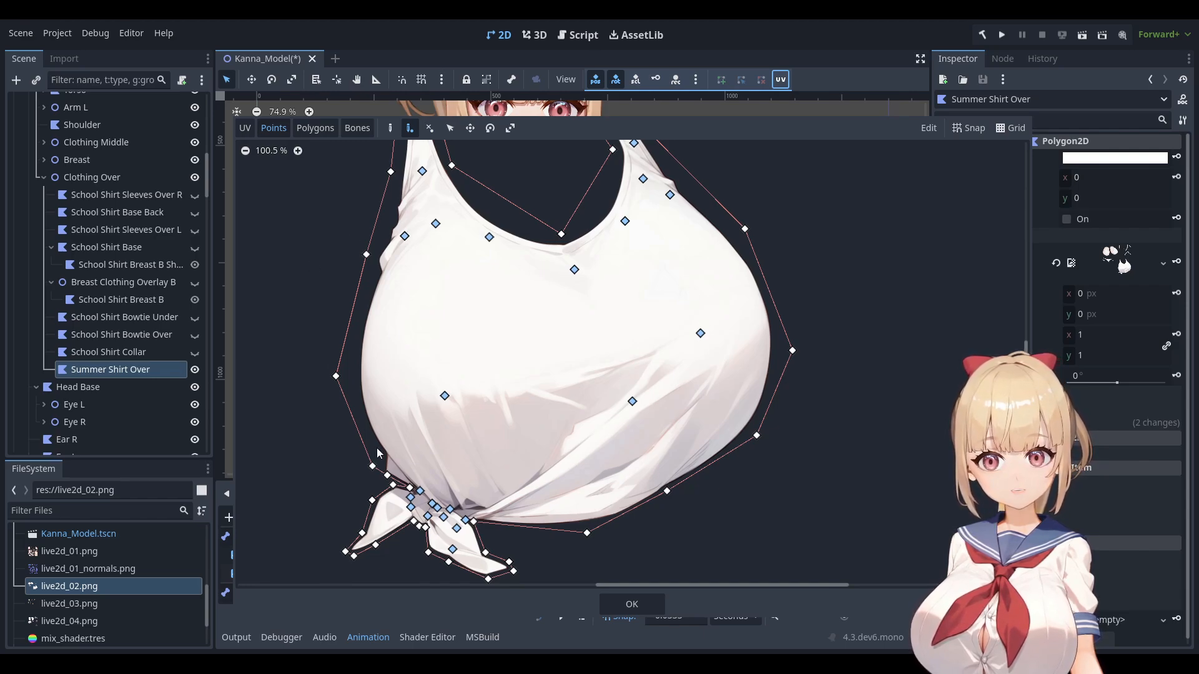
scroll(377, 448, "up", 6)
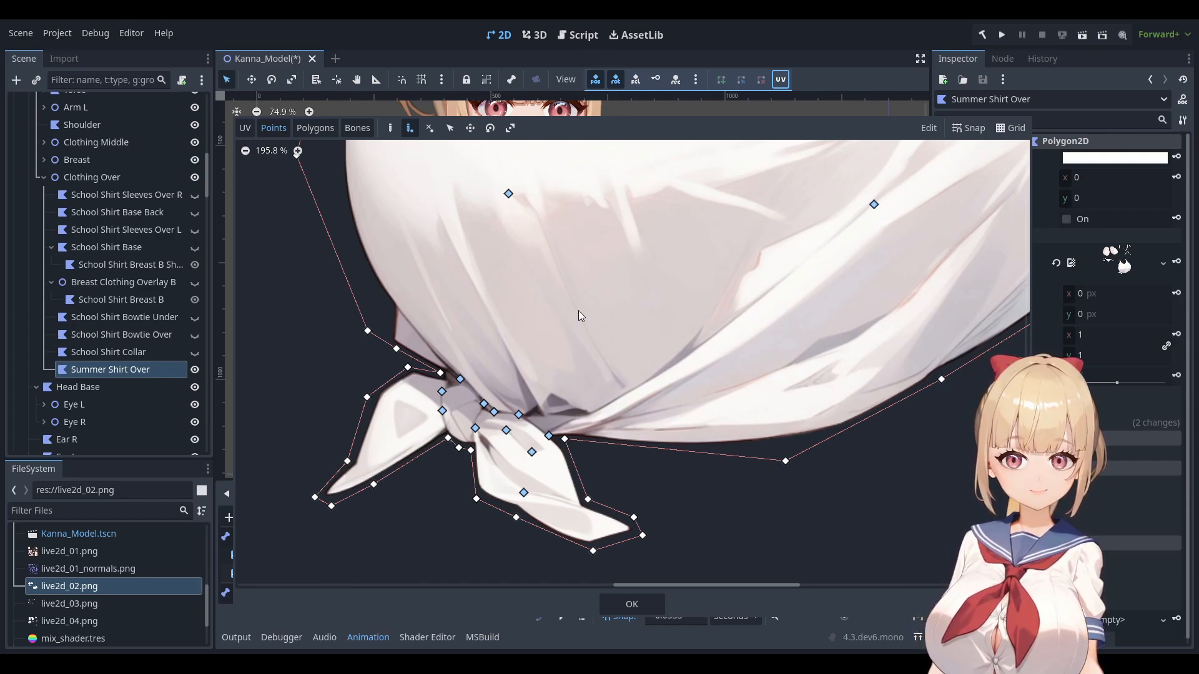
scroll(578, 310, "down", 5)
middle_click_drag(578, 310, 511, 374)
scroll(522, 332, "down", 2)
middle_click_drag(525, 234, 523, 285)
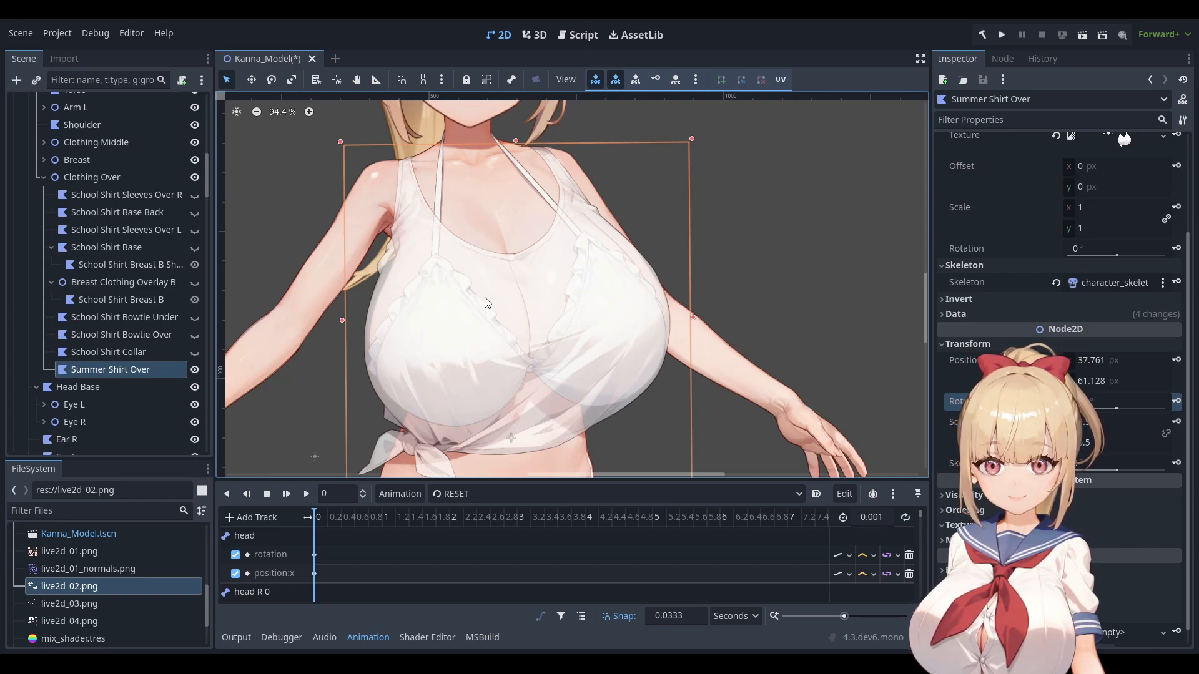
Zoom in on the shirt over the torso, then open Summer Shirt Over's UV editor for weights.
scroll(497, 261, "up", 1)
scroll(504, 262, "up", 1)
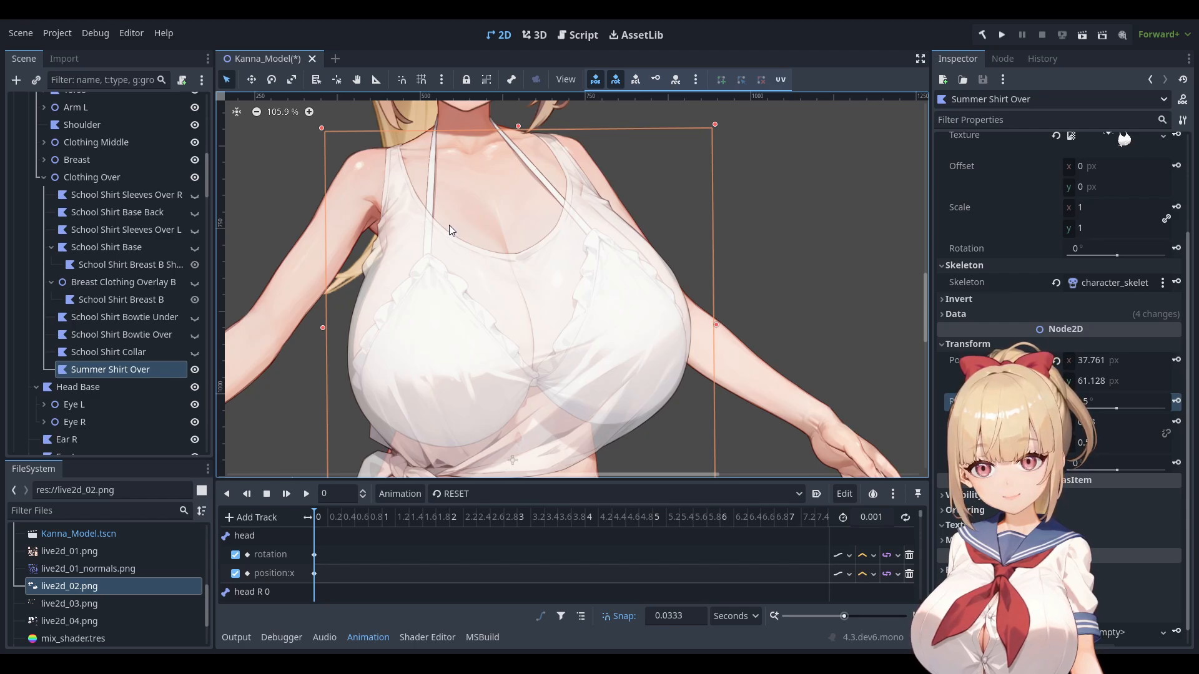
scroll(454, 241, "down", 2)
scroll(426, 361, "up", 1)
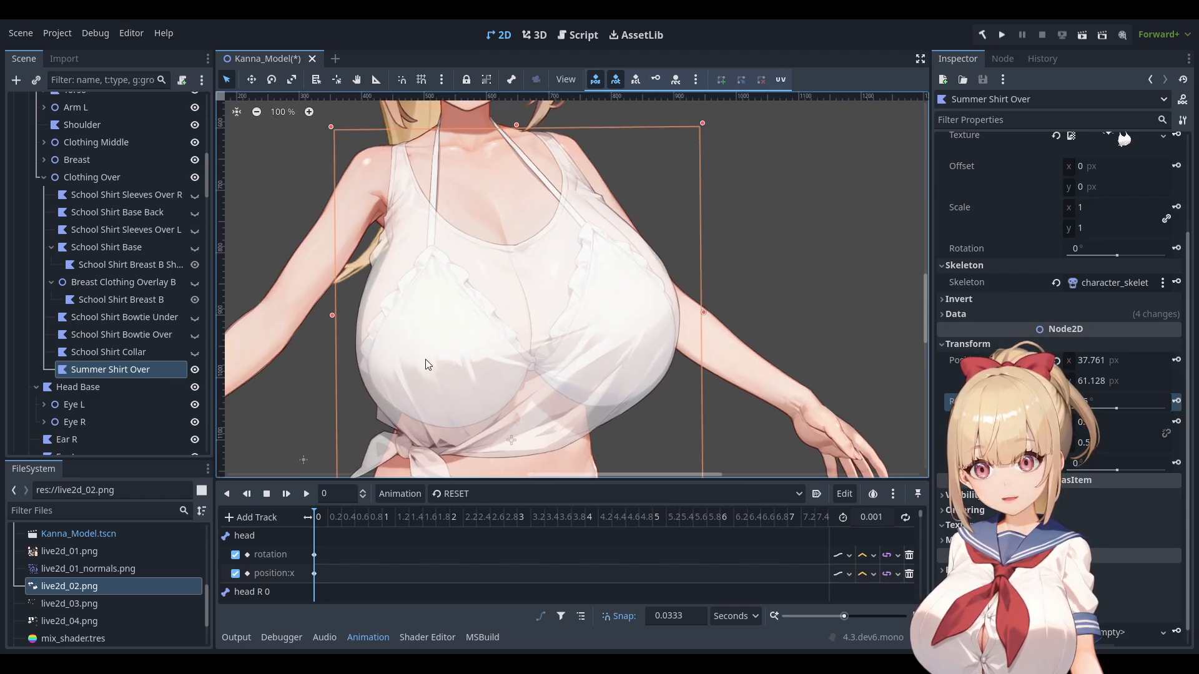
scroll(613, 230, "up", 4)
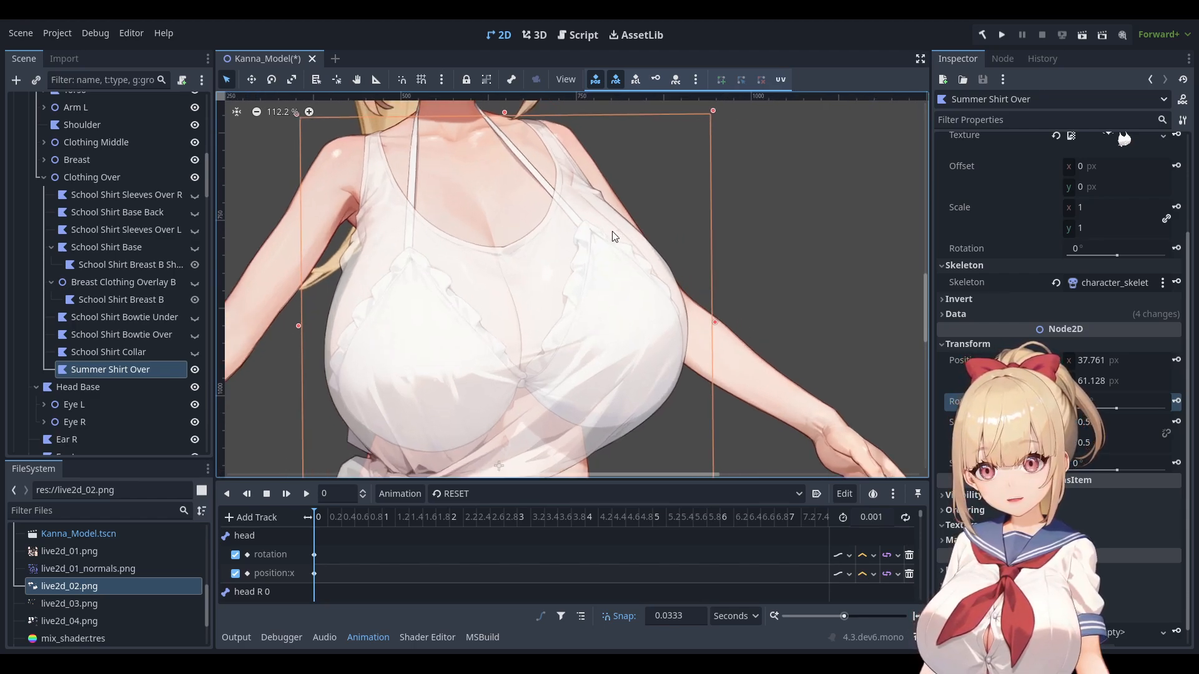
scroll(430, 242, "down", 4)
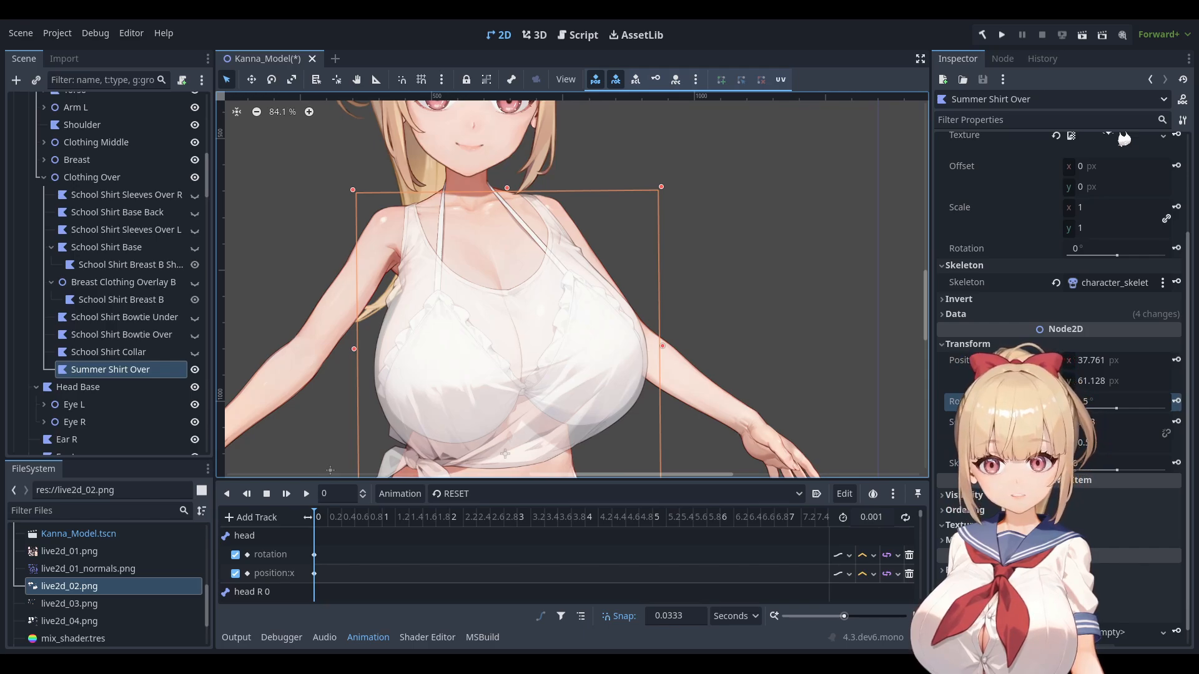
left_click(780, 80)
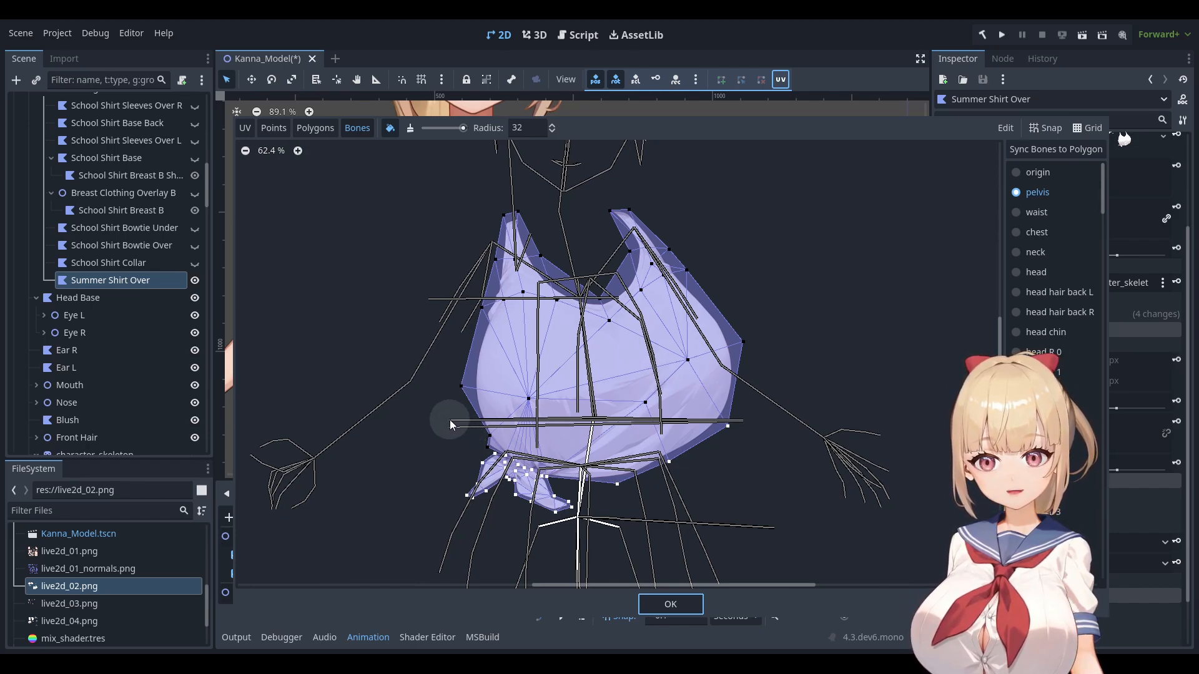
Paint pelvis bone weights onto the shirt vertices and confirm with OK.
scroll(459, 419, "up", 3)
left_click_drag(486, 467, 495, 463)
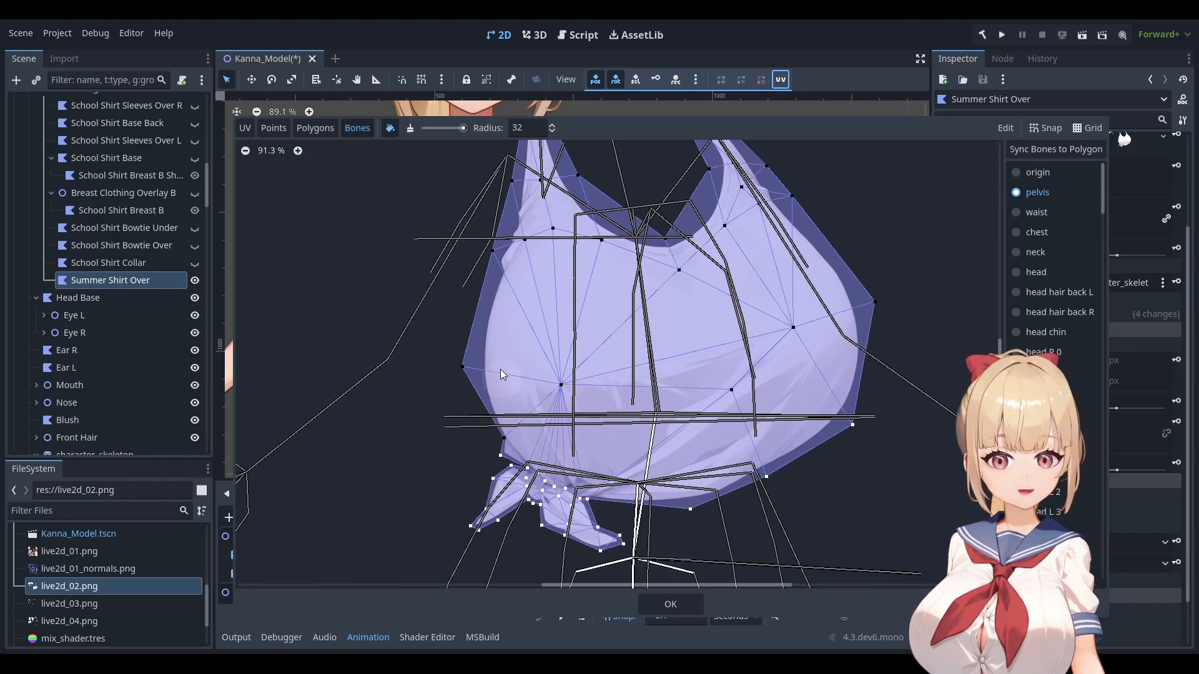
left_click(670, 604)
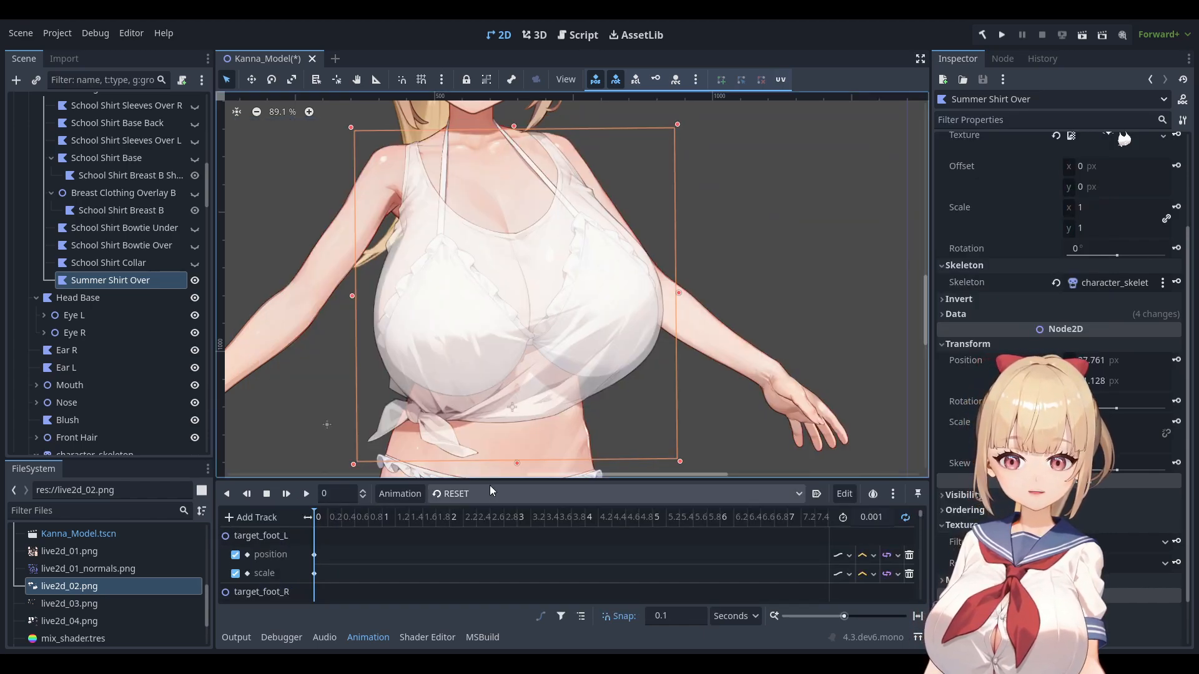
Play stand_01, then stand_02 and stand_04, checking the shirt moves with the torso.
left_click(479, 566)
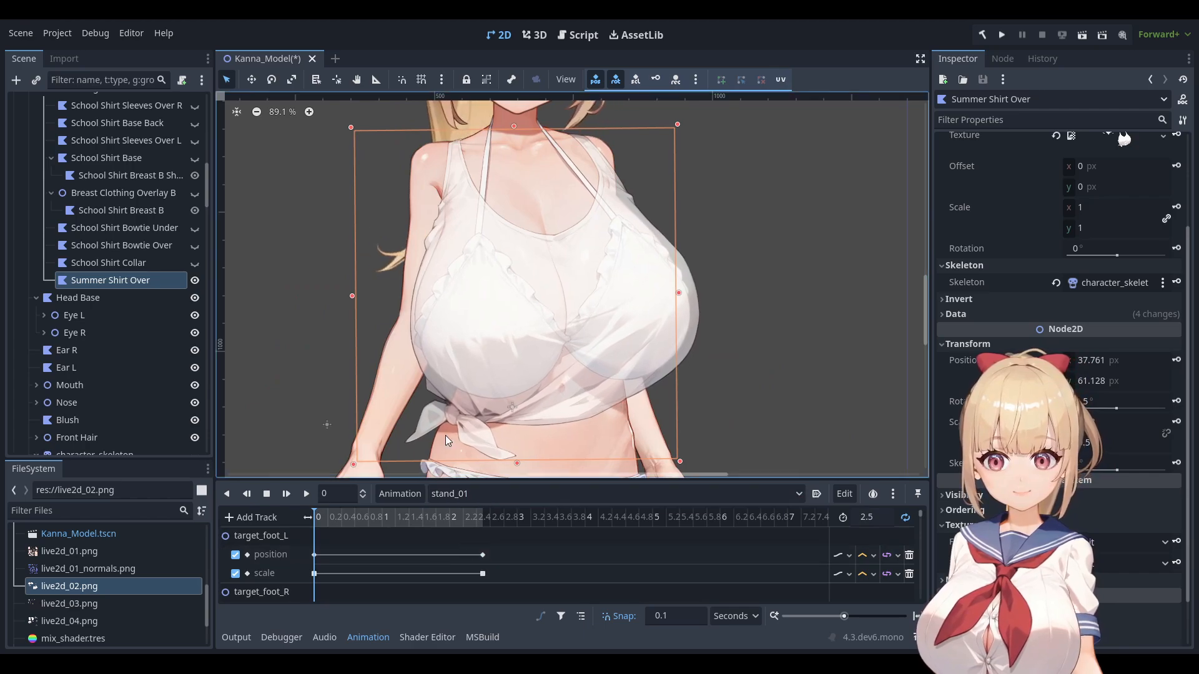
middle_click_drag(542, 374, 492, 384)
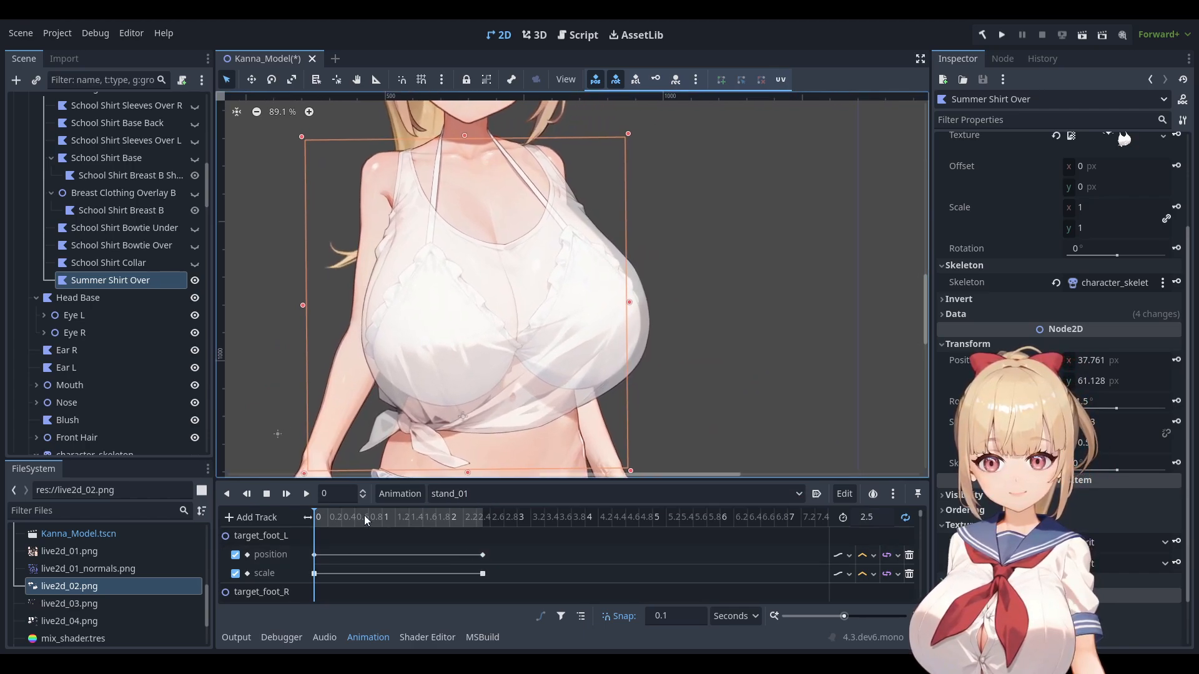
left_click(306, 493)
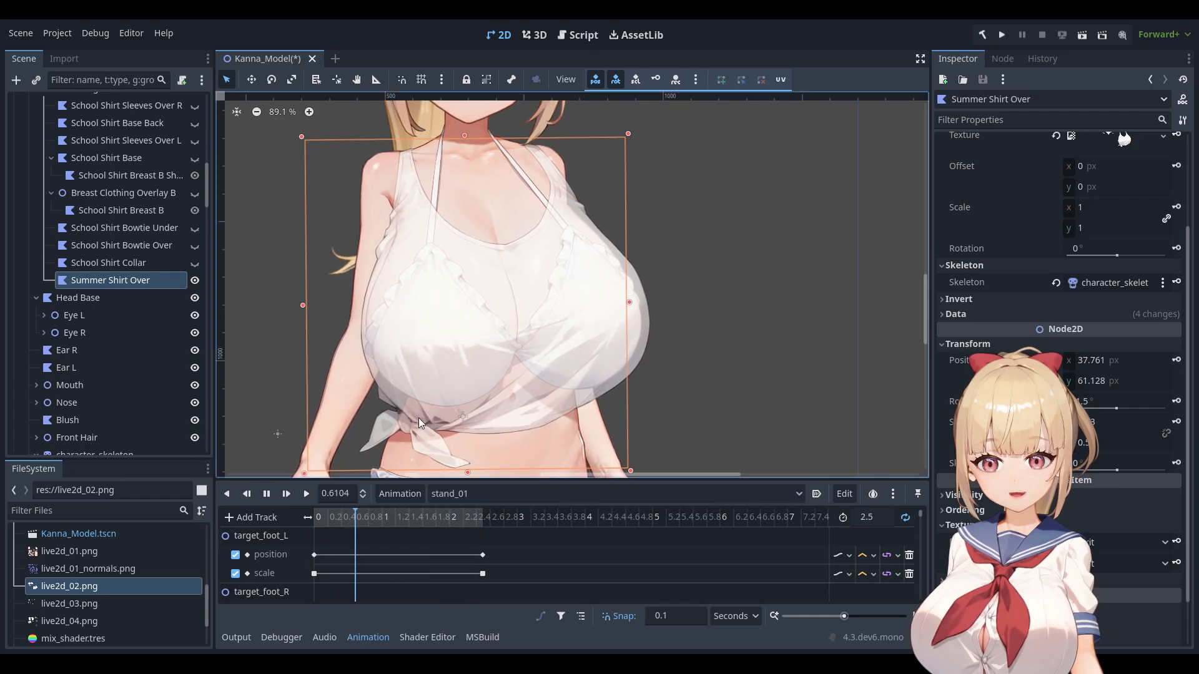
left_click(459, 574)
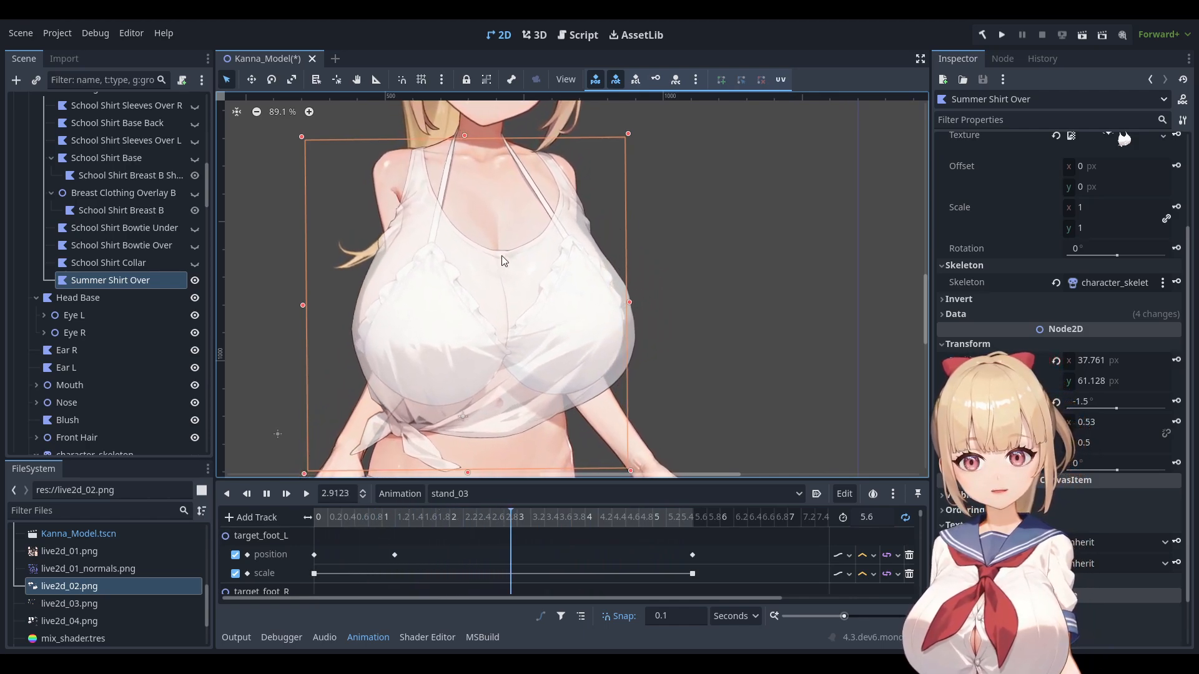
left_click(485, 488)
left_click(463, 564)
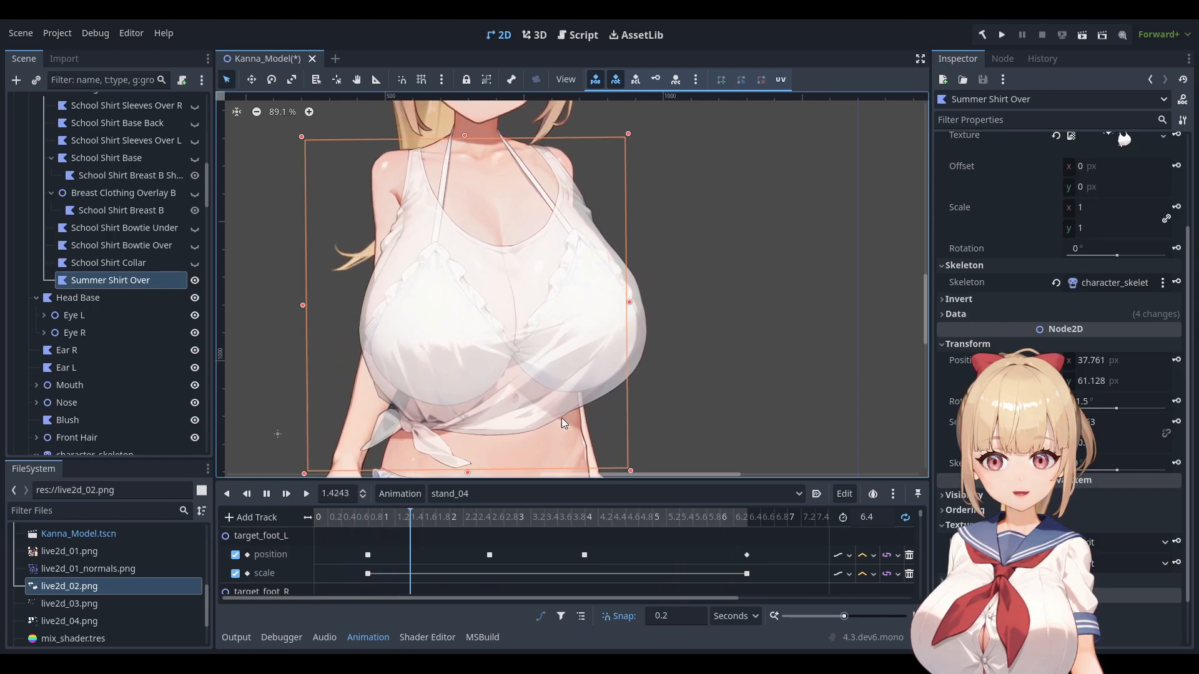
Switch through stand_05 and stand_01, return to RESET, and stop playback.
left_click(466, 494)
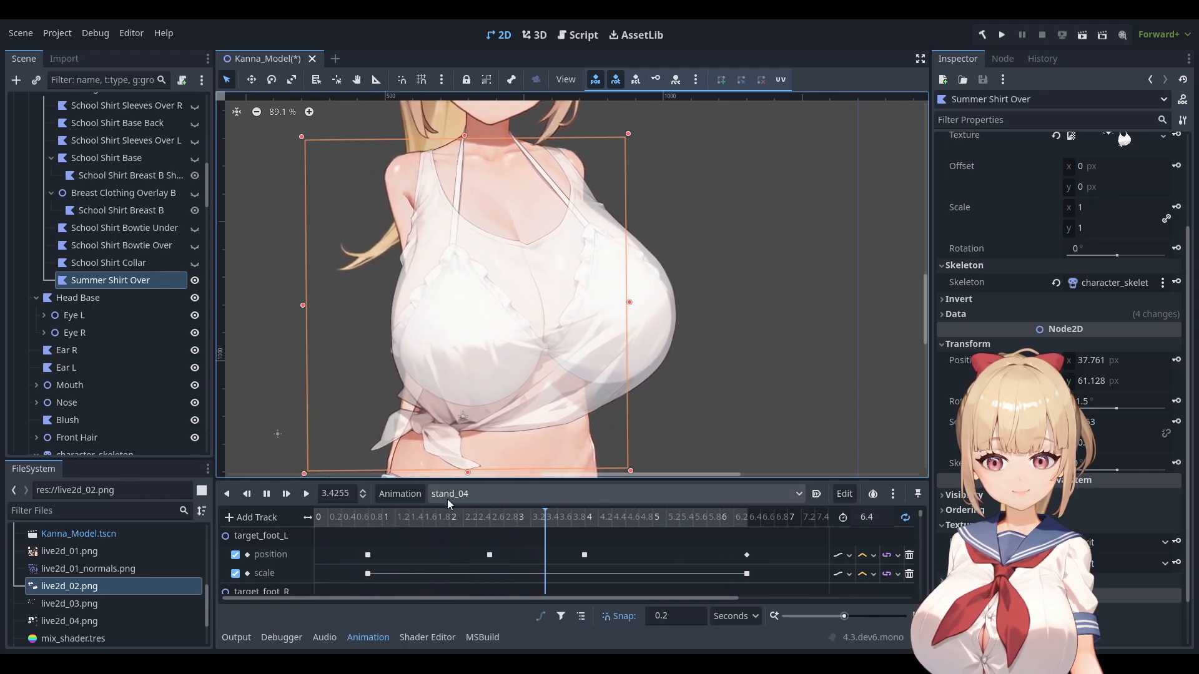
left_click(466, 623)
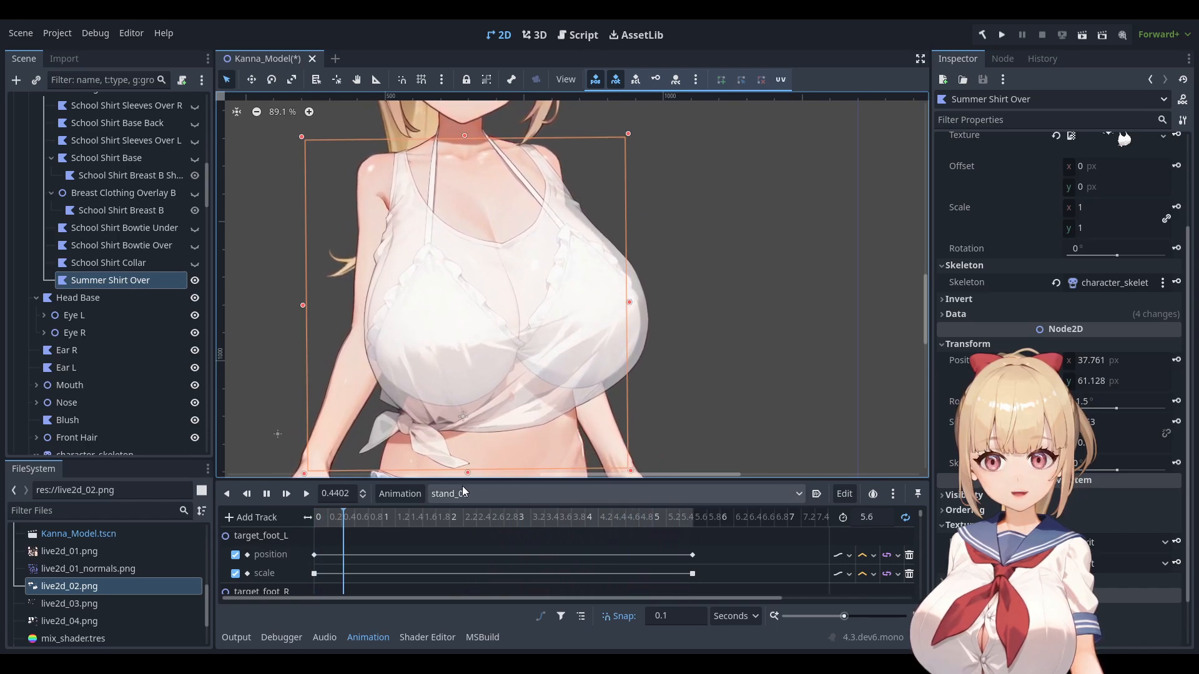
left_click(460, 557)
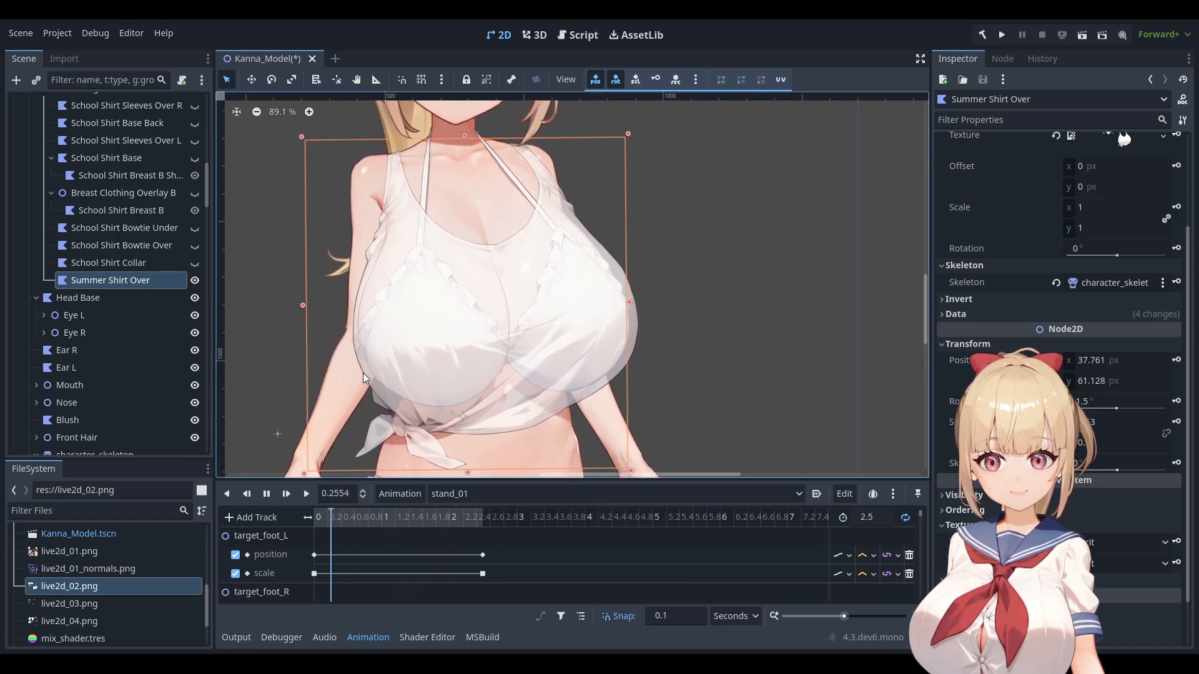
left_click(498, 498)
left_click(473, 469)
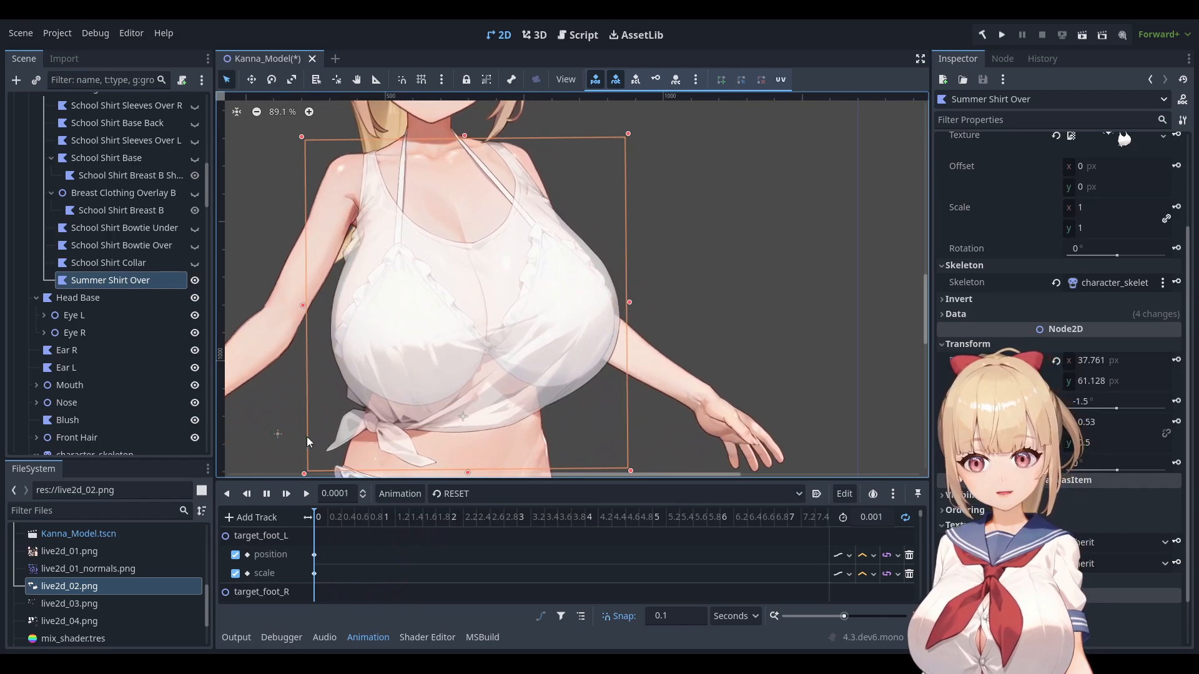
left_click(267, 495)
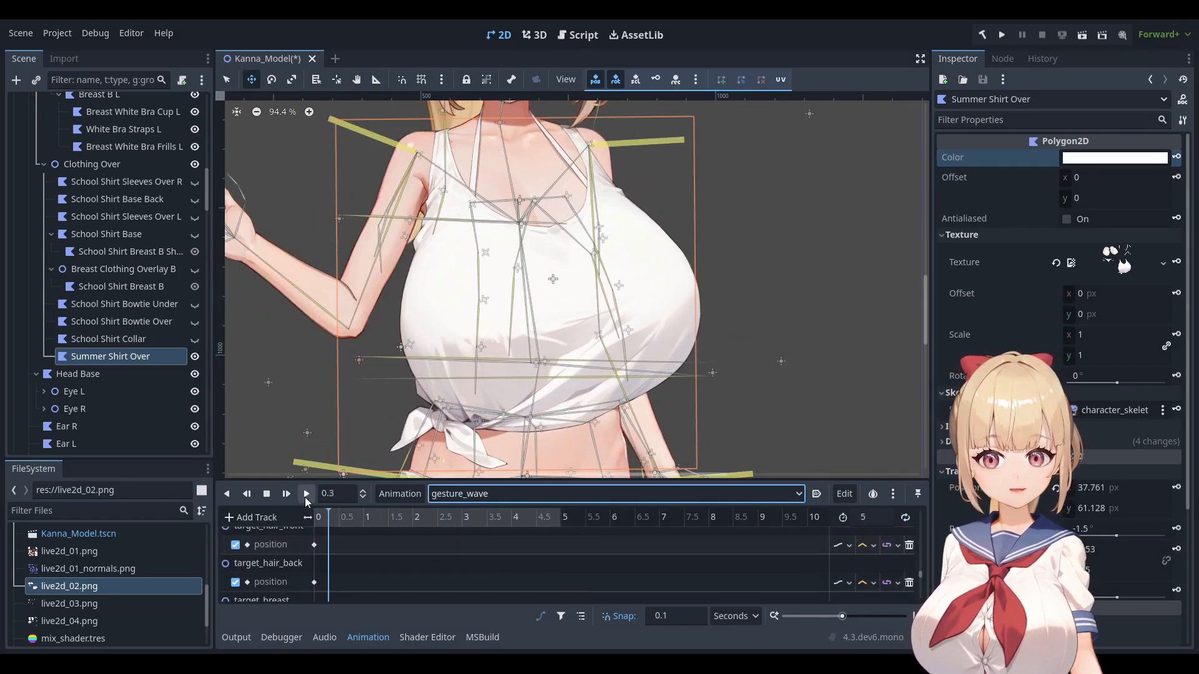
Hide character_skeleton's bone lines in the viewport.
scroll(157, 366, "down", 3)
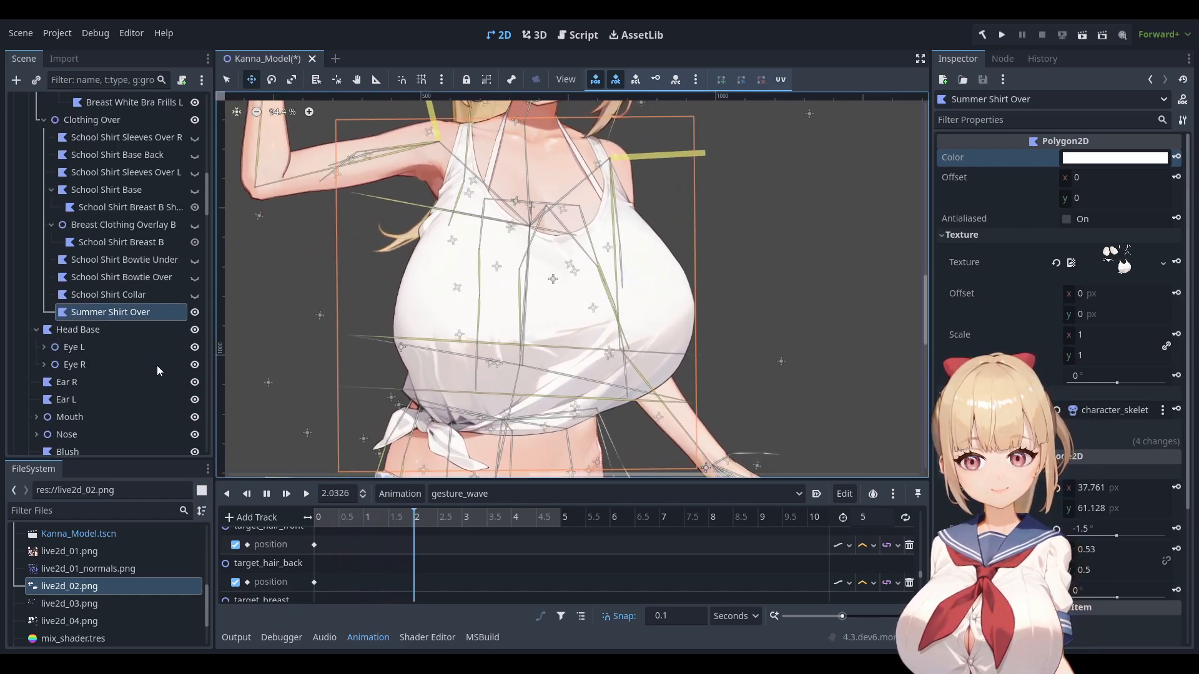
scroll(159, 359, "down", 8)
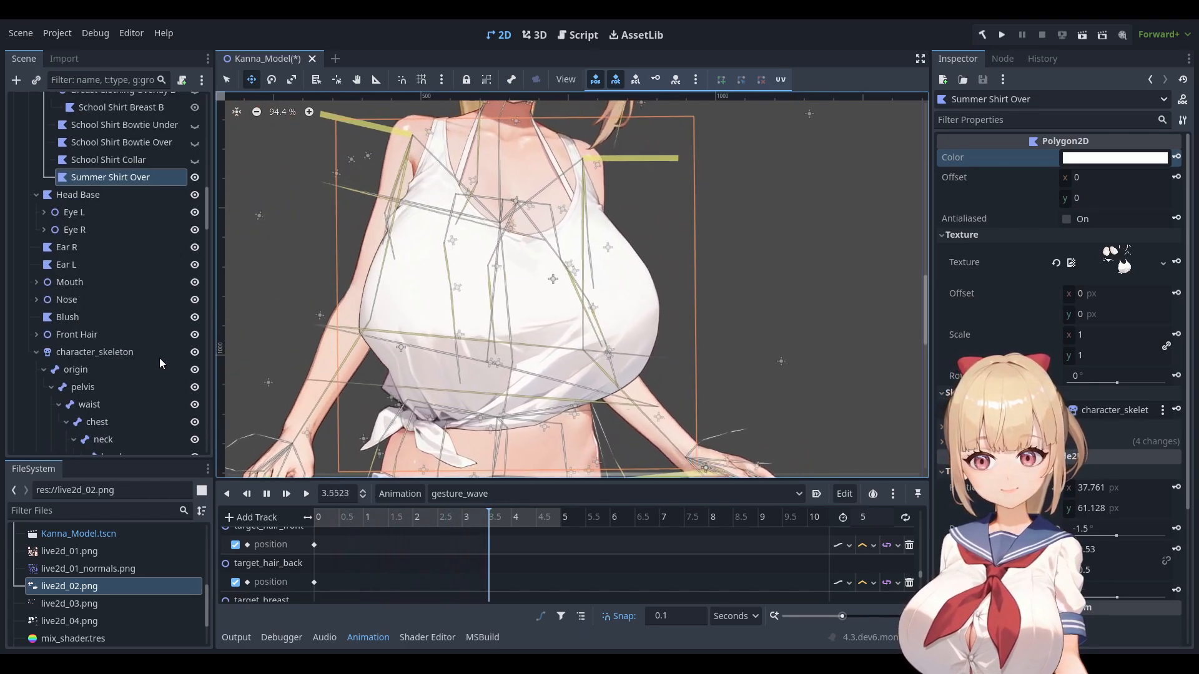
left_click(195, 352)
Preview the stand_01 and stand_02 animations, then pause with the model in its RESET pose.
scroll(515, 336, "down", 1)
scroll(515, 336, "down", 1)
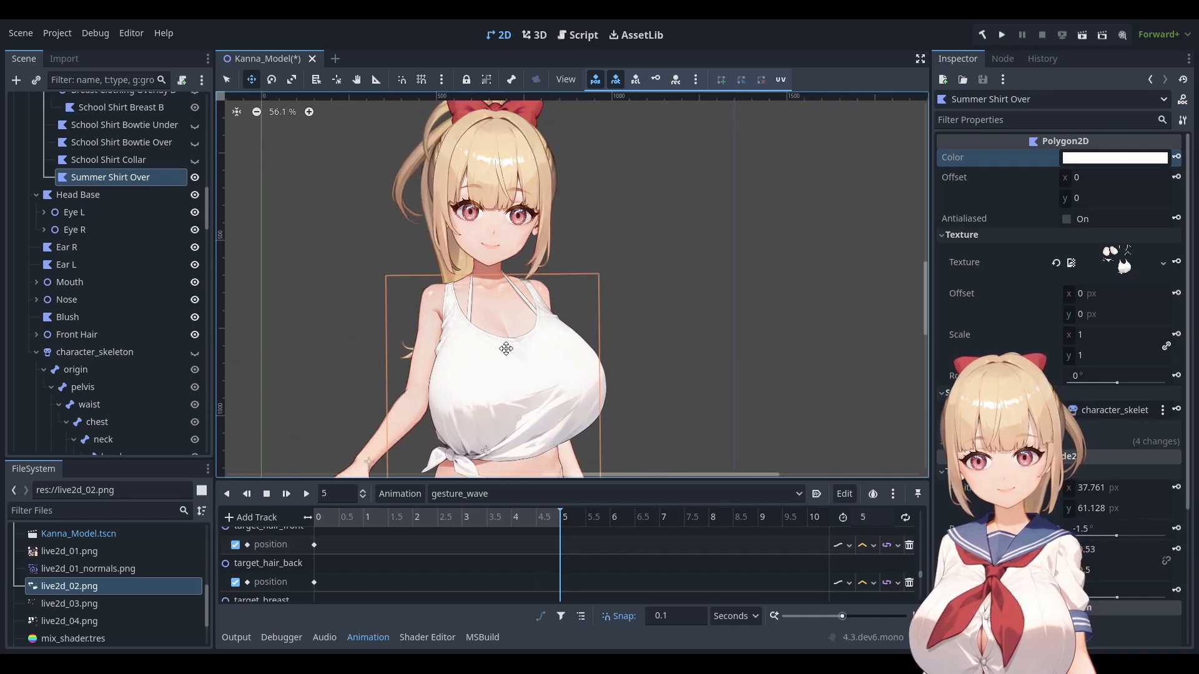
left_click(484, 565)
left_click(306, 497)
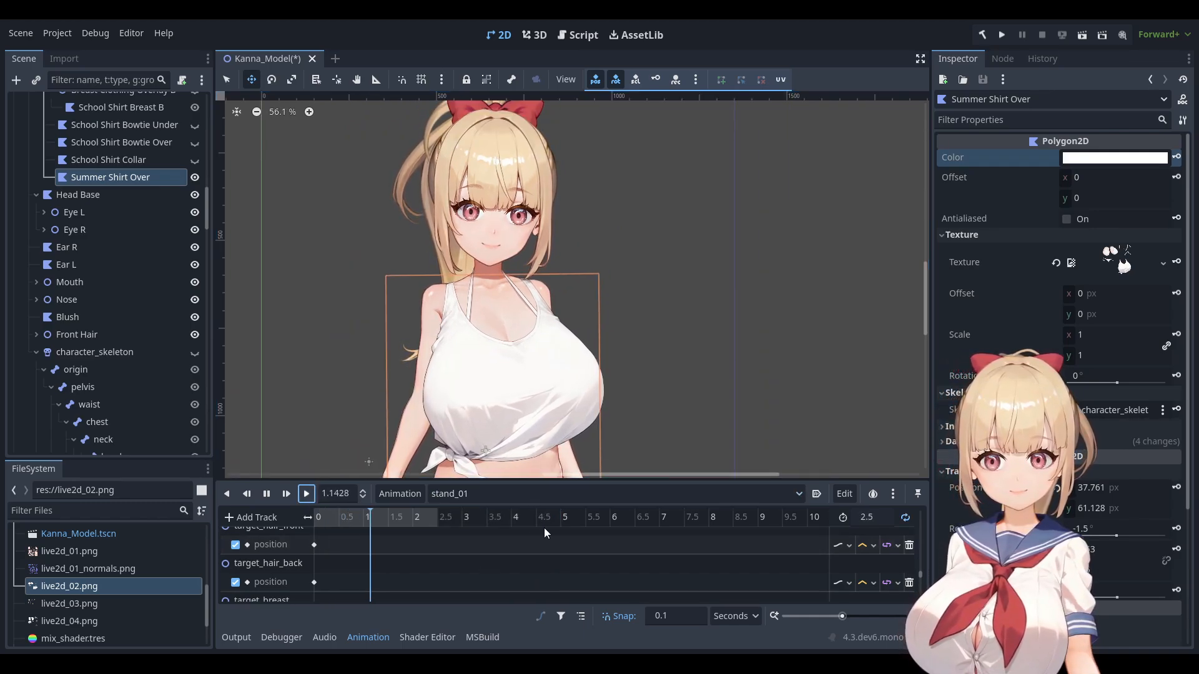
left_click(481, 496)
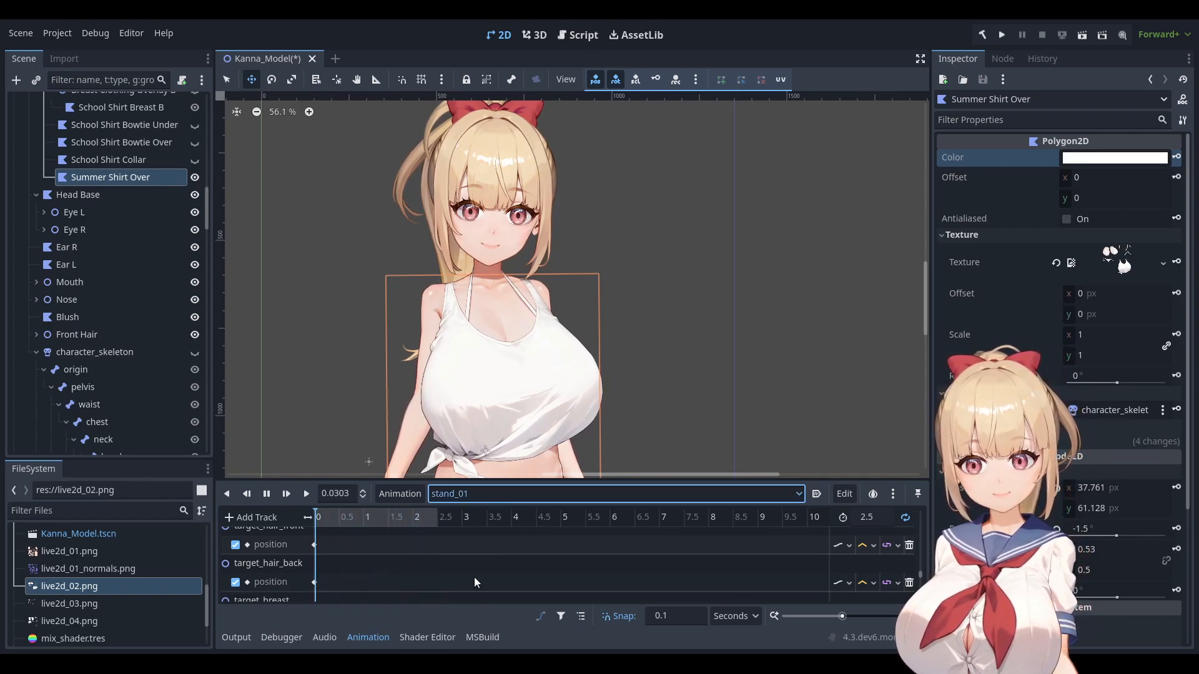
left_click(478, 580)
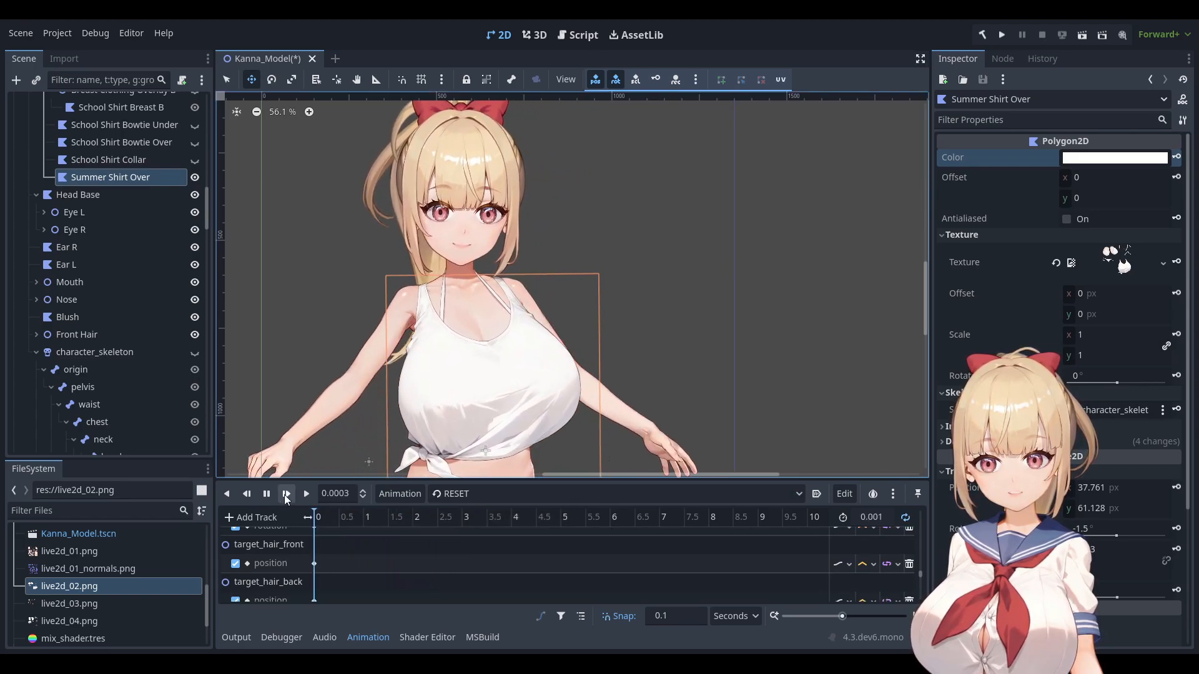
left_click(267, 494)
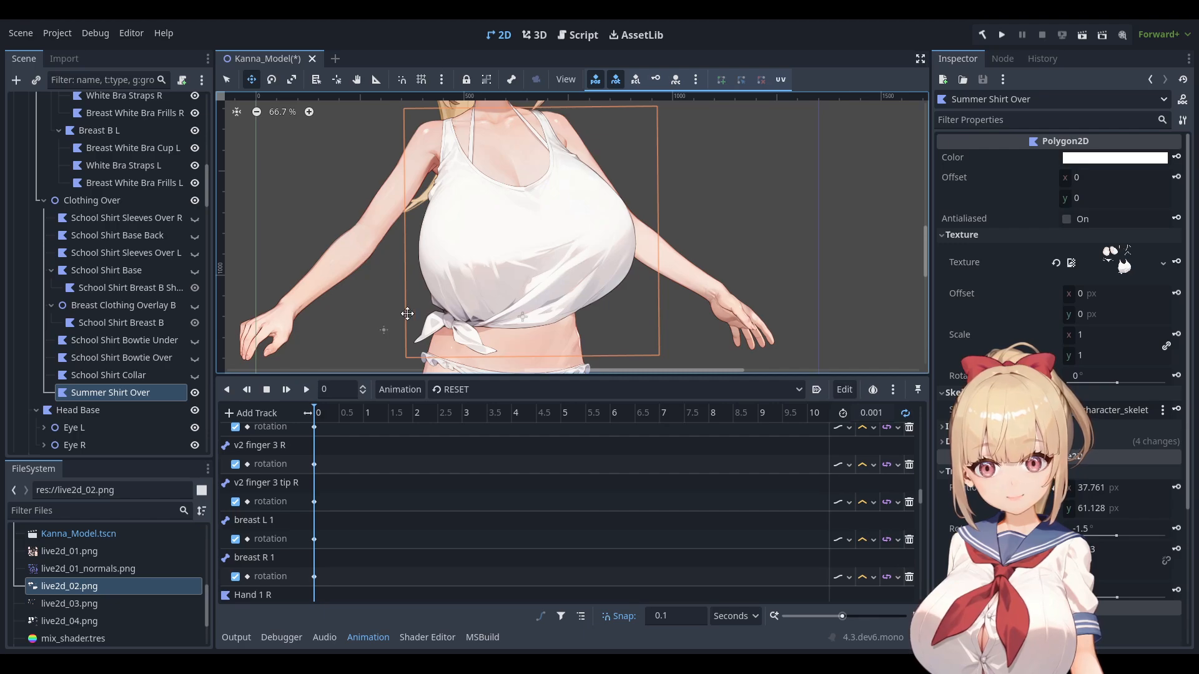
Zoom in and inspect the tied shirt, from the knot and bikini bottom up to the neckline.
scroll(414, 290, "up", 1)
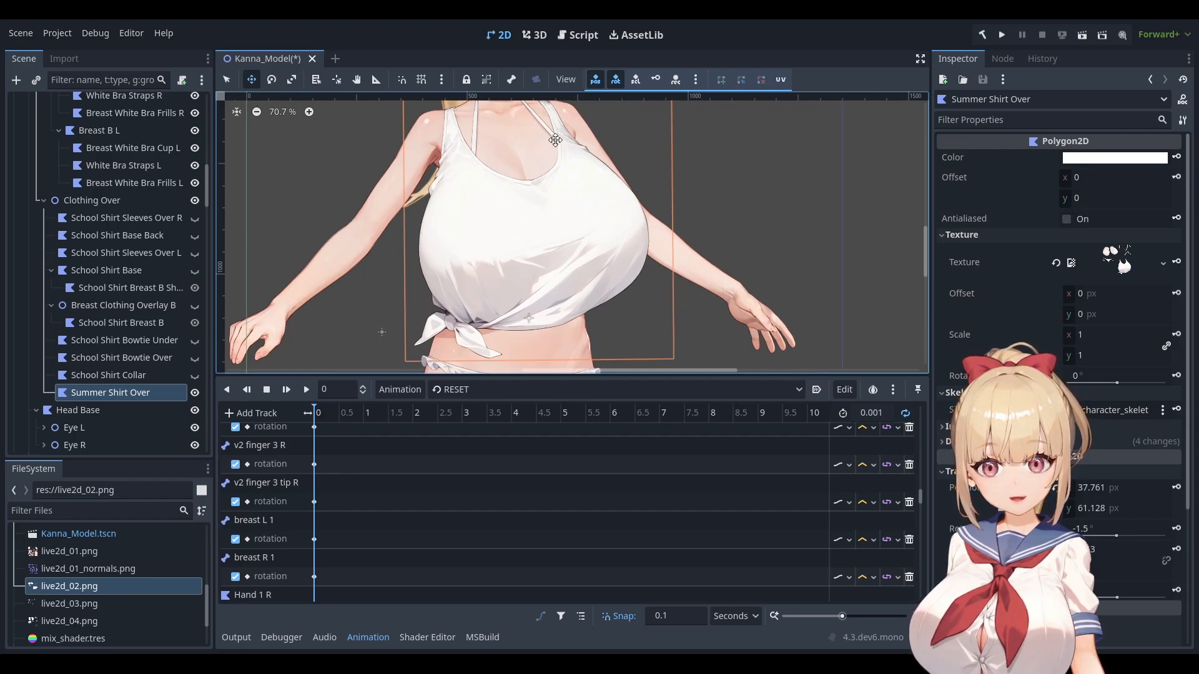
middle_click_drag(551, 339, 528, 320)
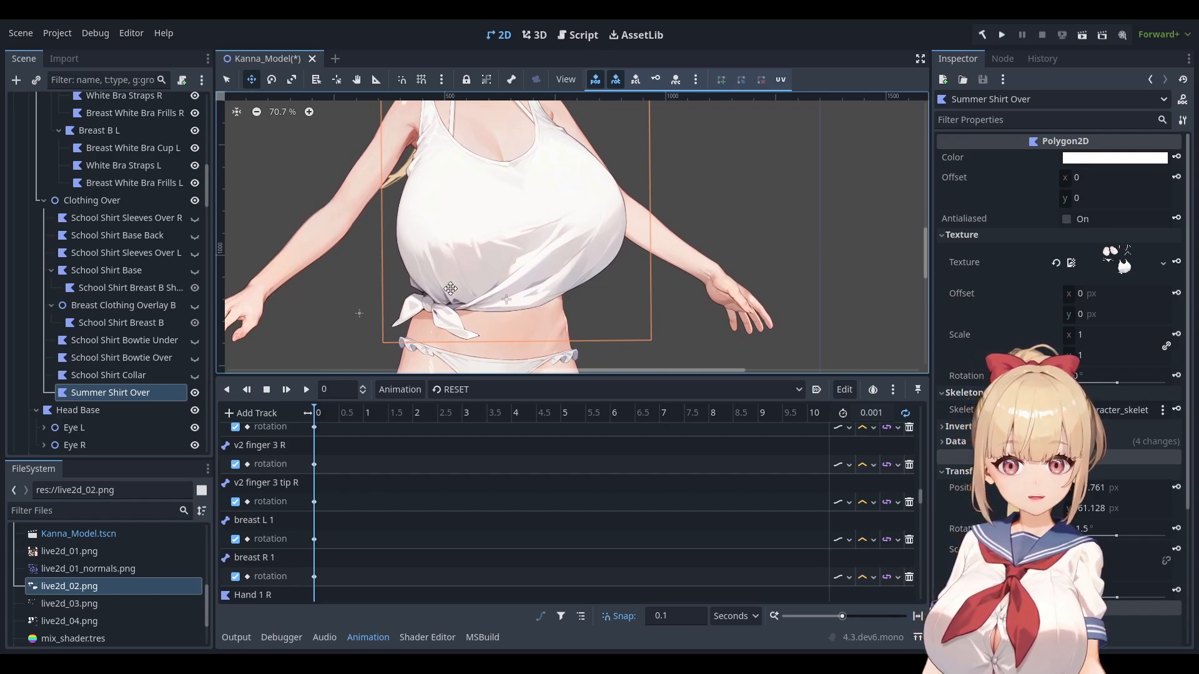
middle_click_drag(471, 268, 451, 321)
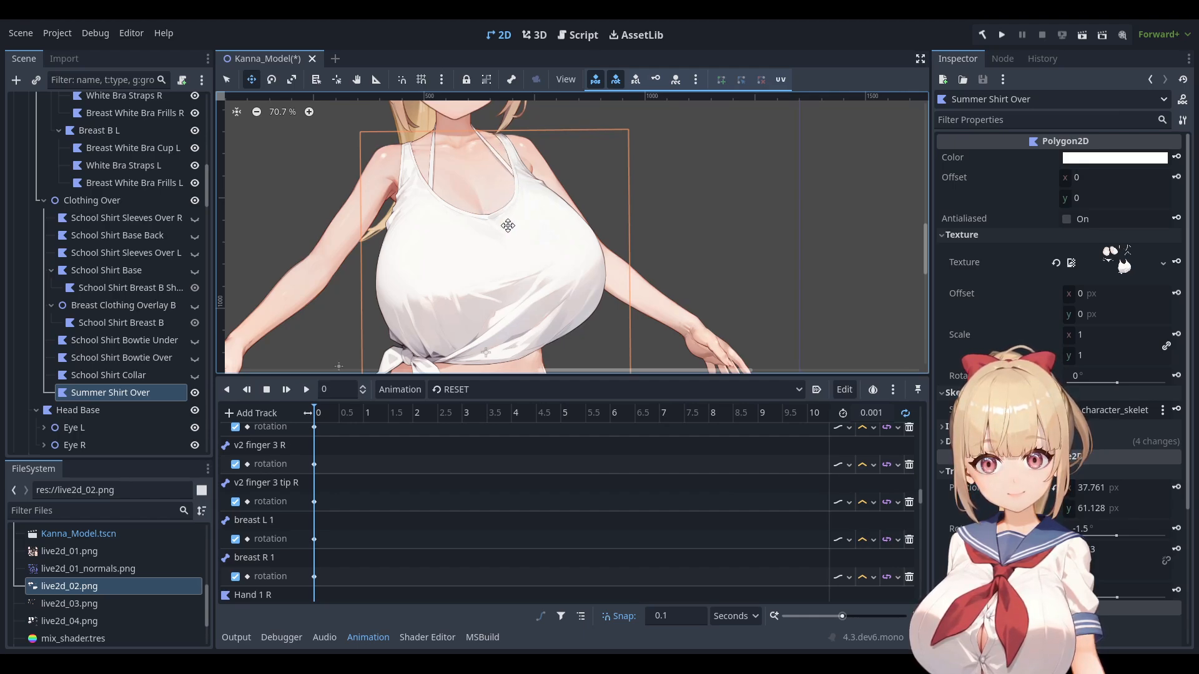
middle_click_drag(508, 225, 519, 187)
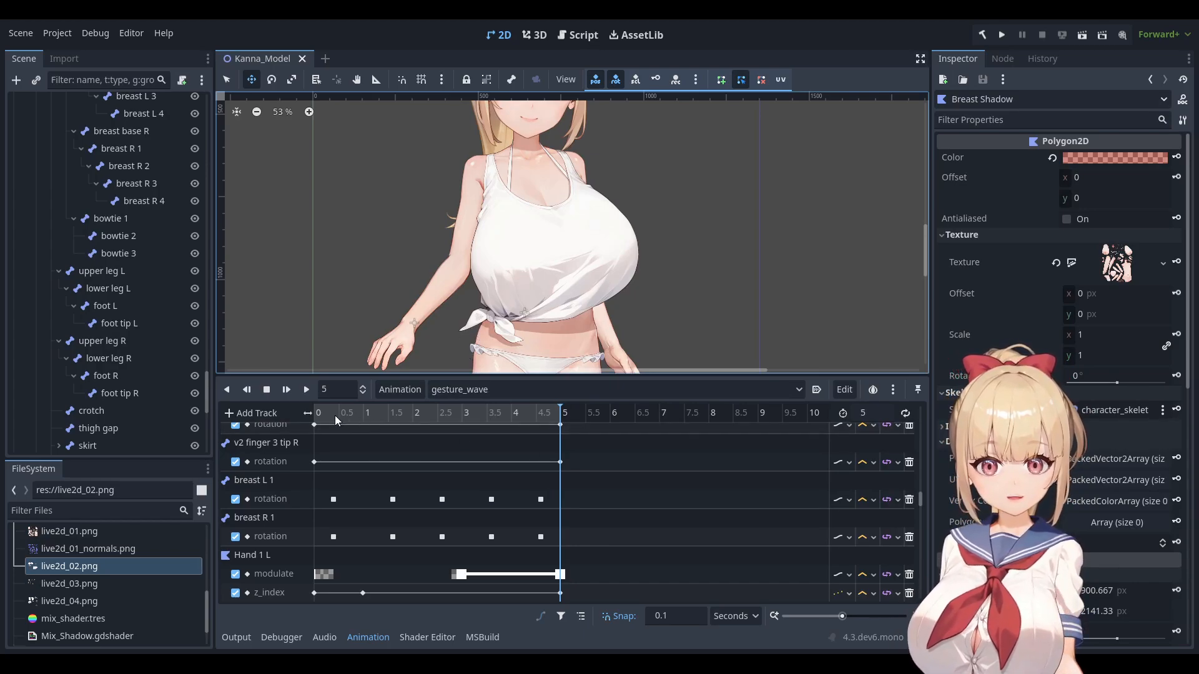
Play gesture_wave, then gesture_hand, and rewind to the start pose.
left_click(301, 395)
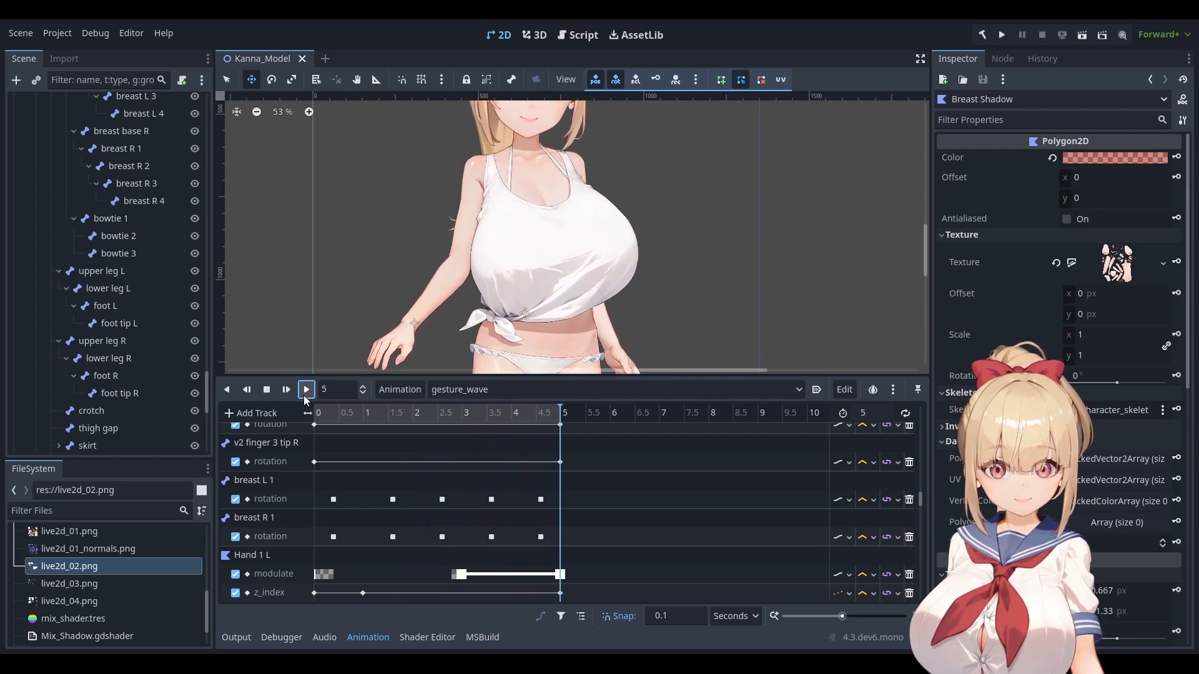
left_click(507, 389)
left_click(486, 447)
left_click(312, 395)
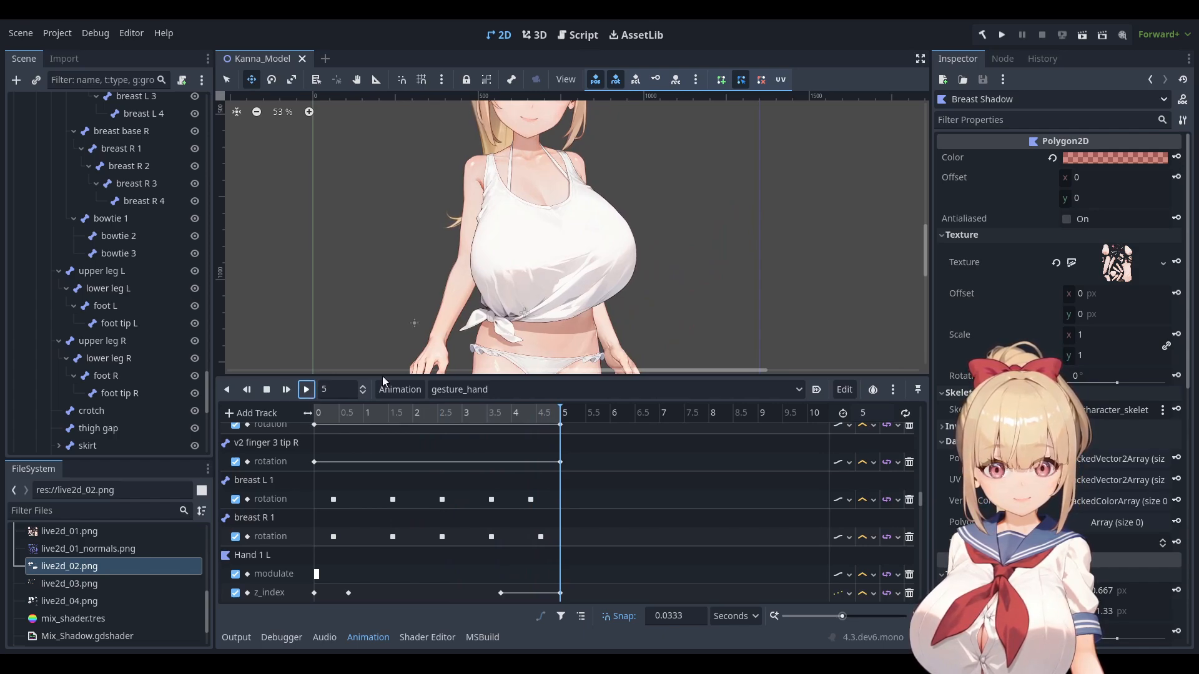
left_click(253, 390)
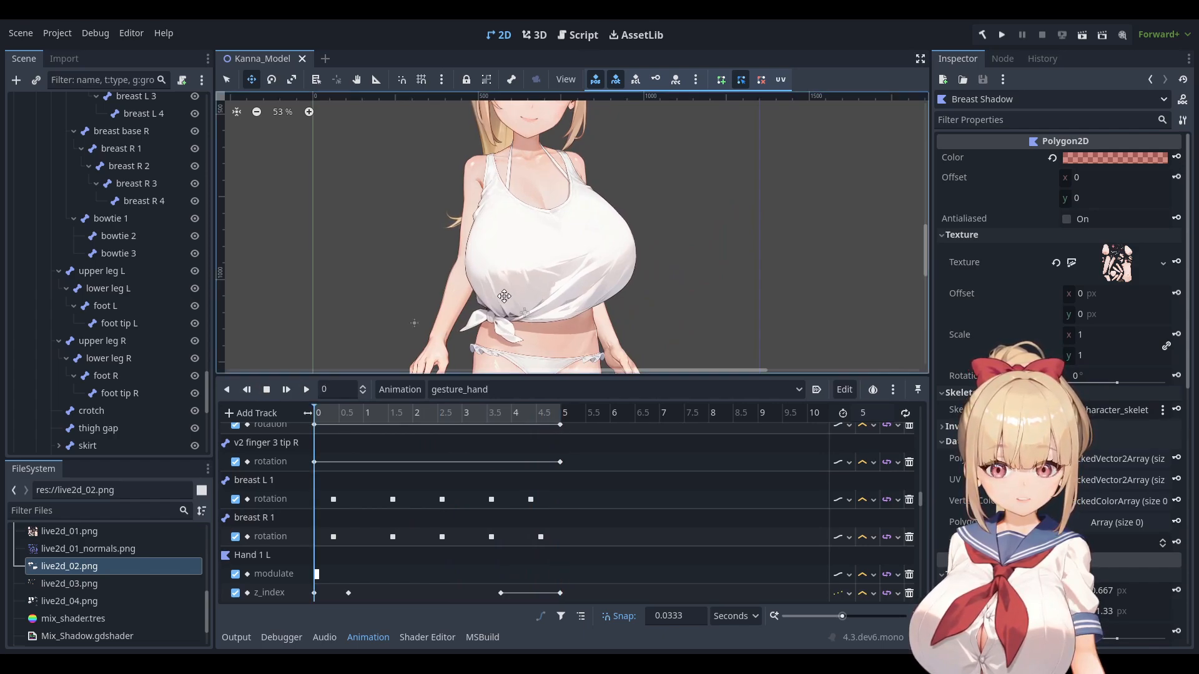
scroll(520, 270, "up", 1)
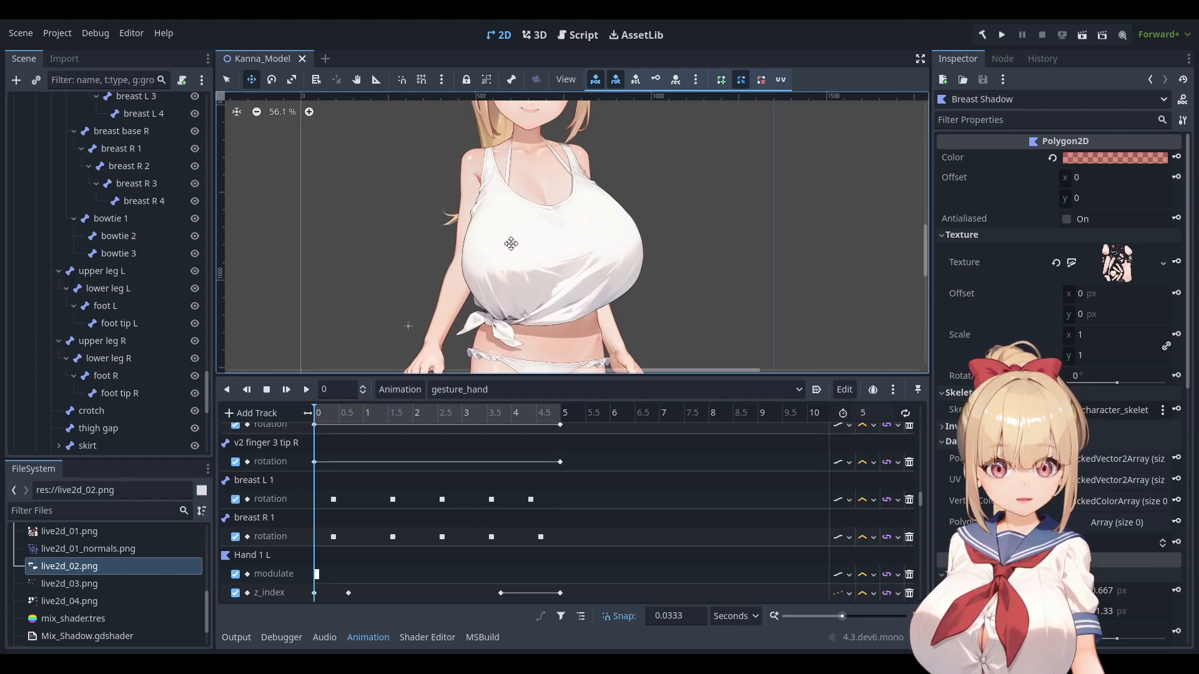
scroll(605, 265, "up", 1)
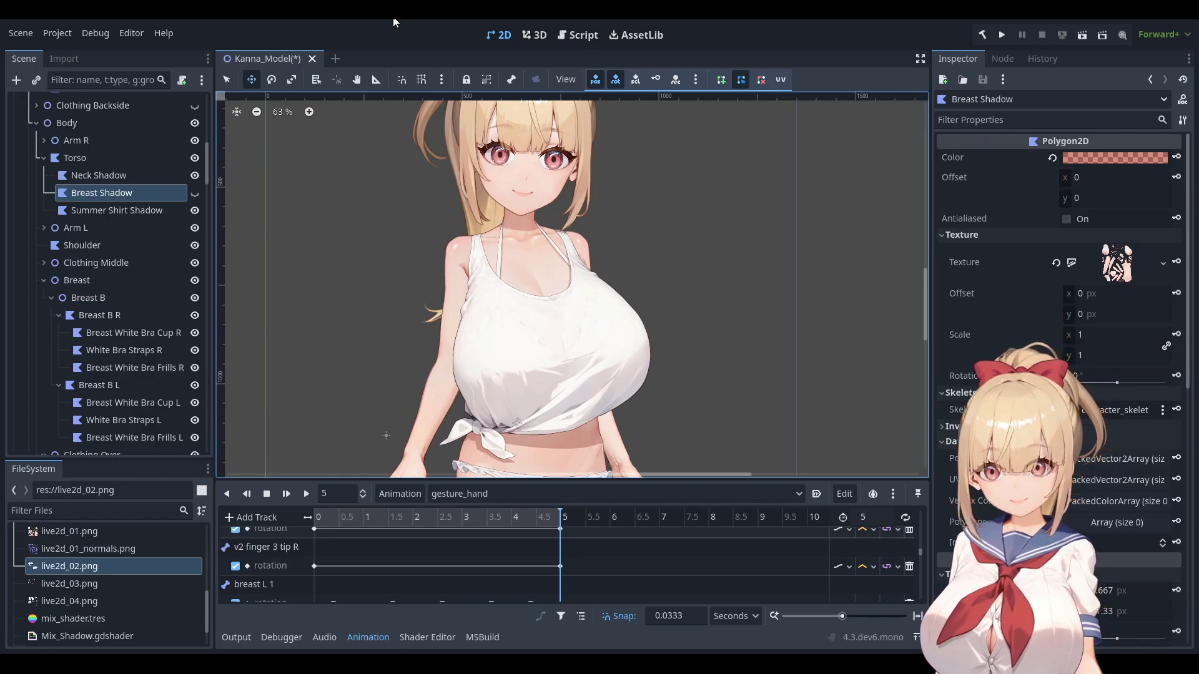
Zoom and pan the viewport to center and examine the summer shirt on the model.
scroll(525, 359, "up", 3)
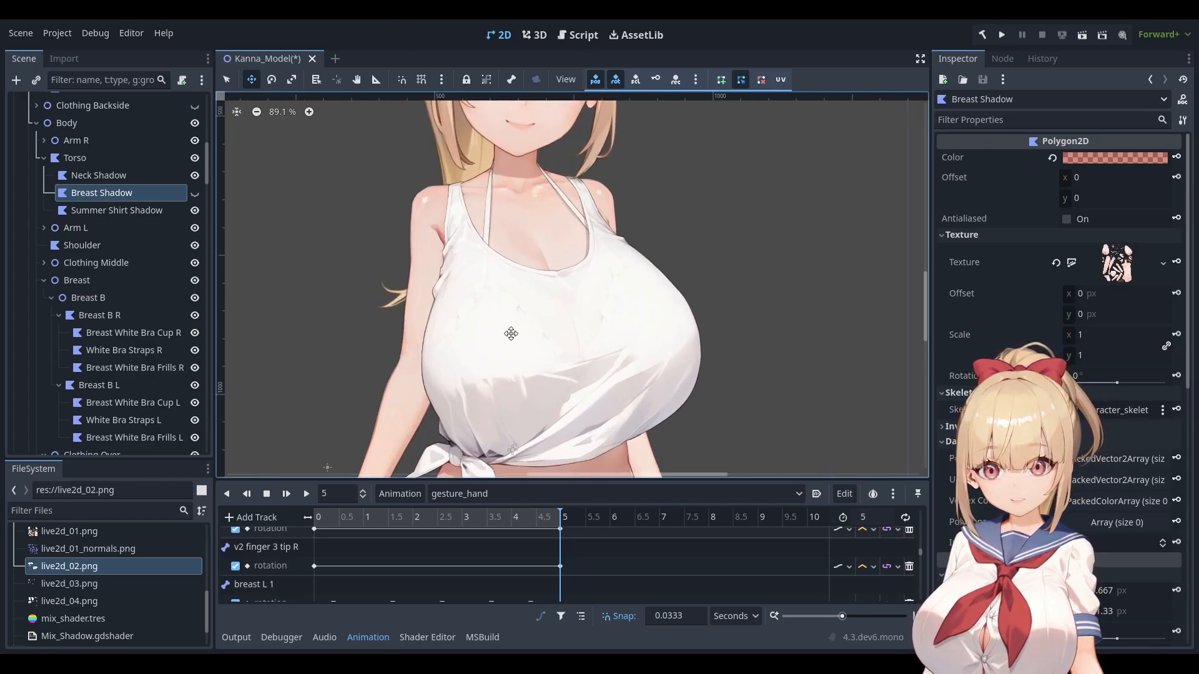
middle_click_drag(559, 270, 529, 259)
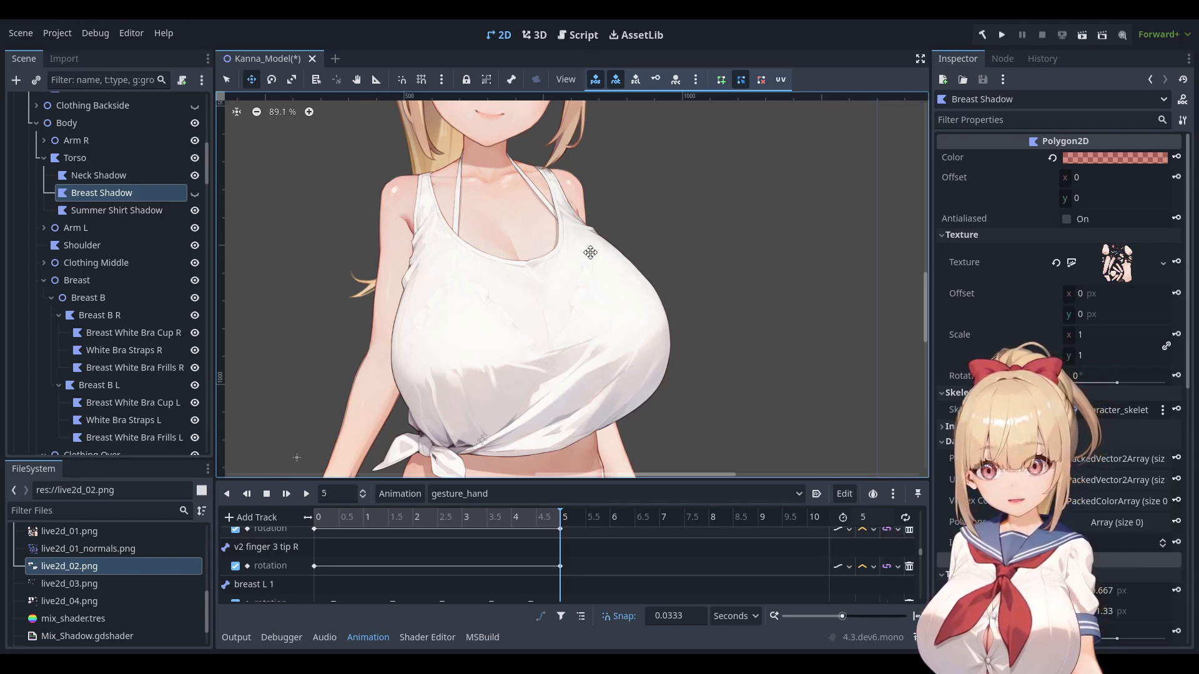
scroll(478, 323, "up", 3)
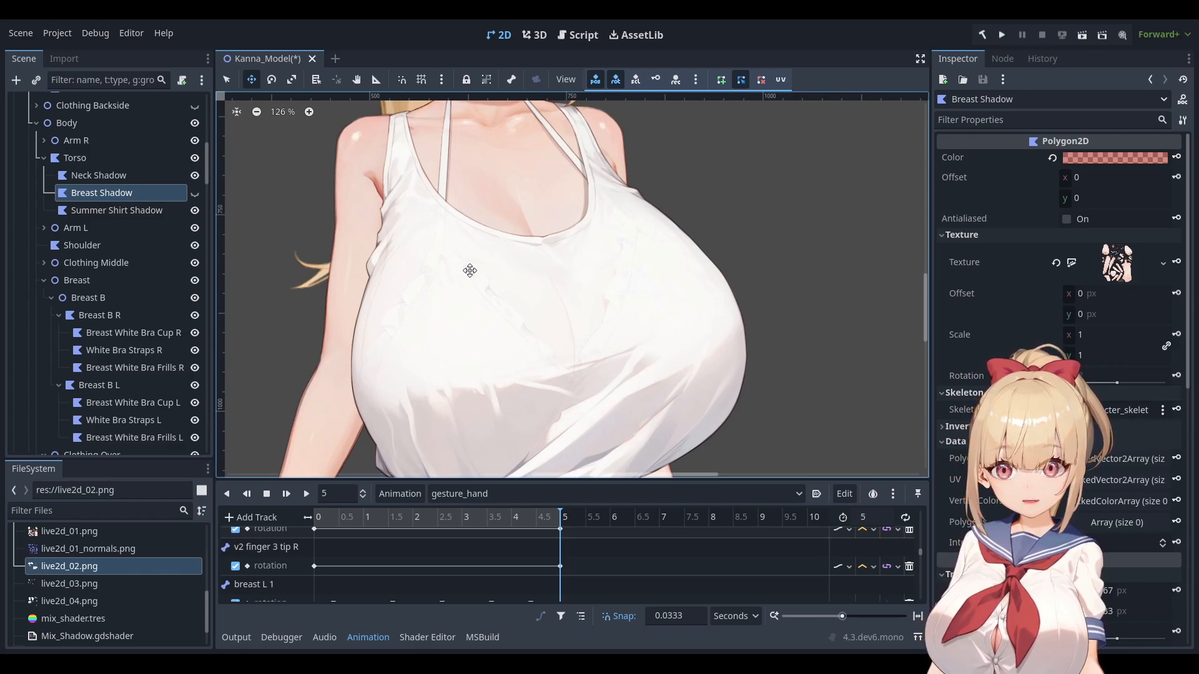
scroll(566, 313, "down", 1)
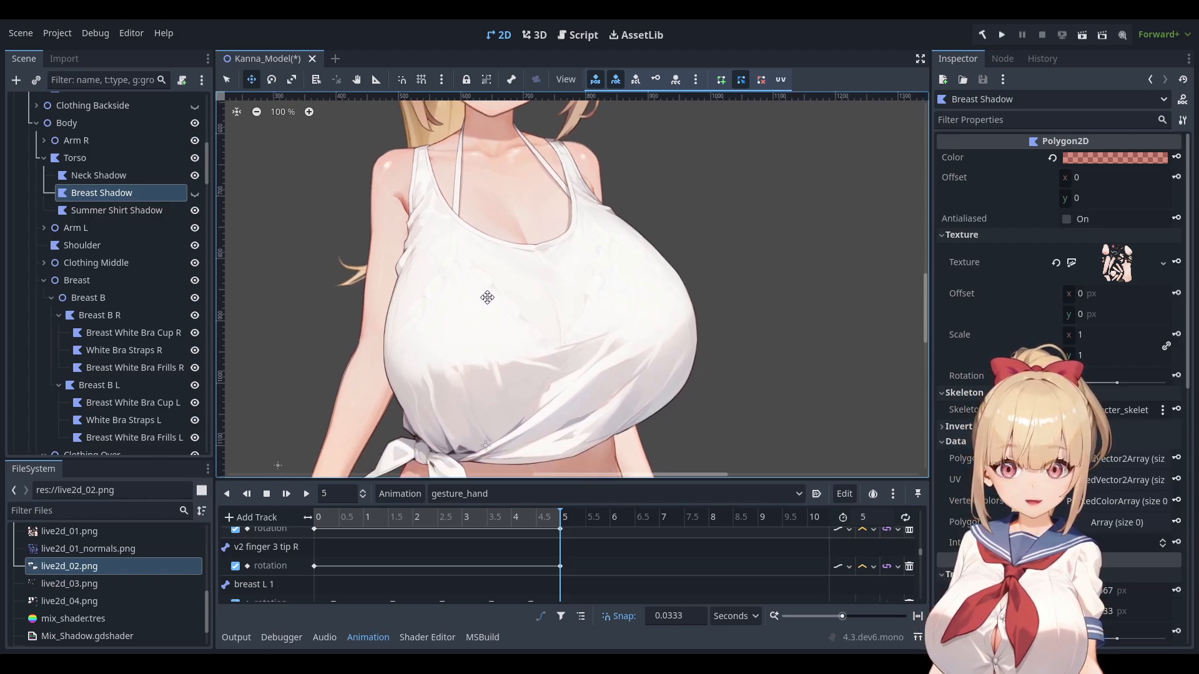
scroll(575, 312, "down", 1)
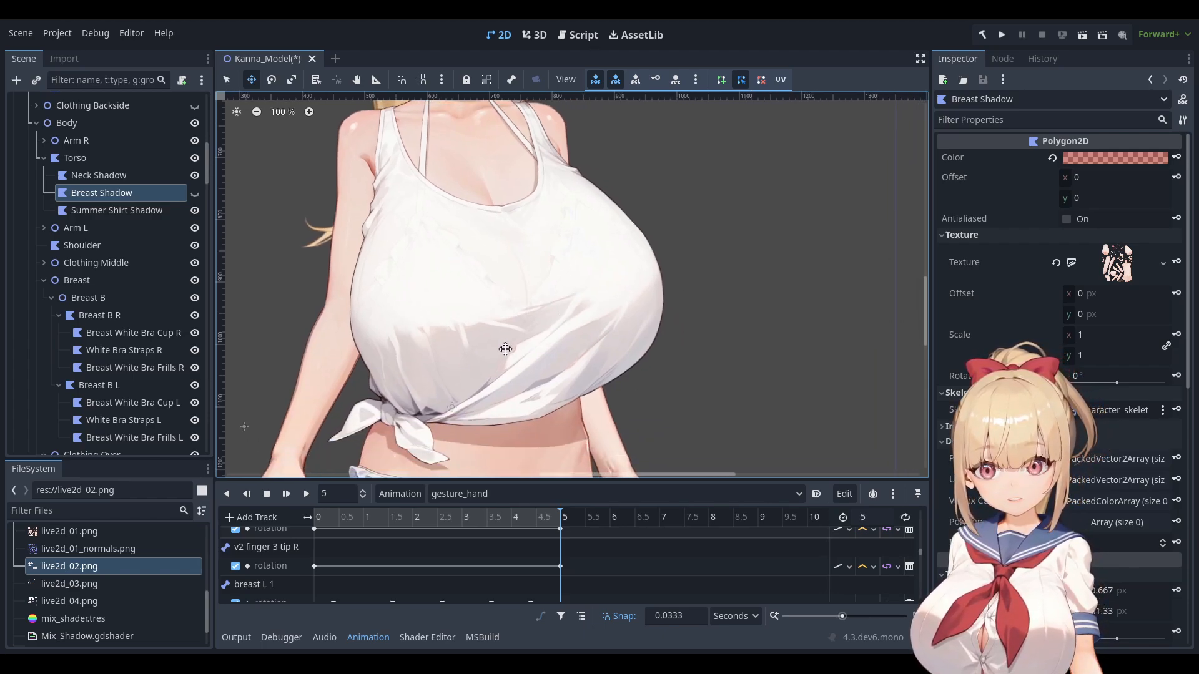
scroll(538, 282, "down", 1)
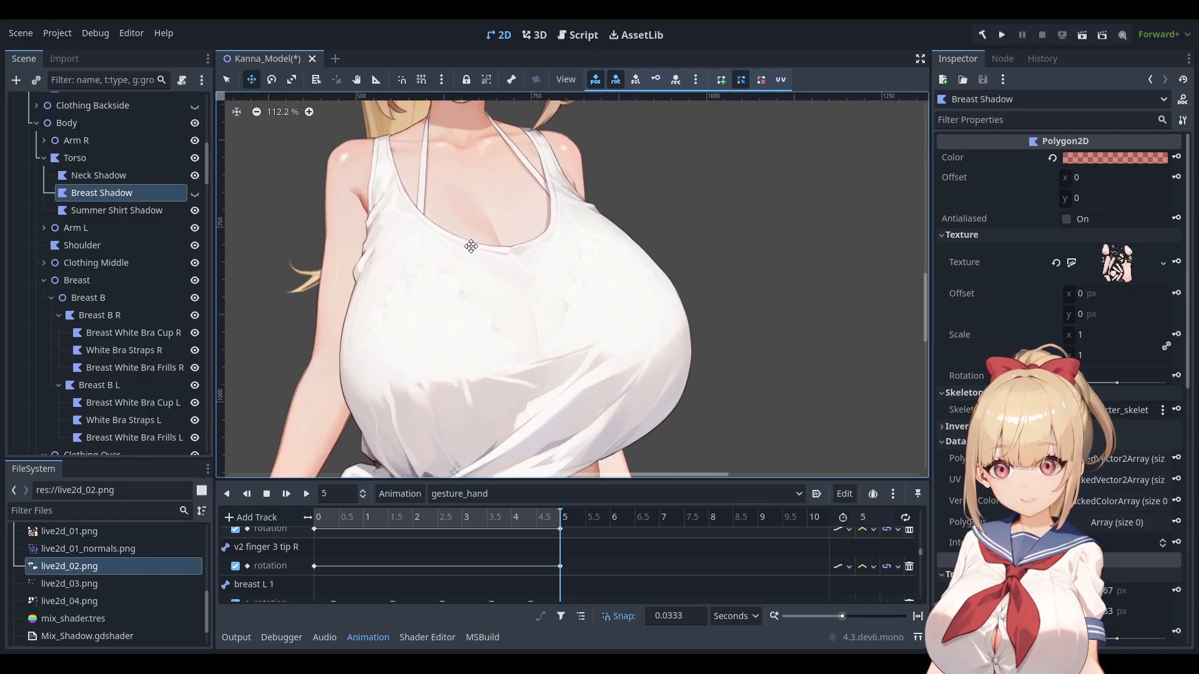